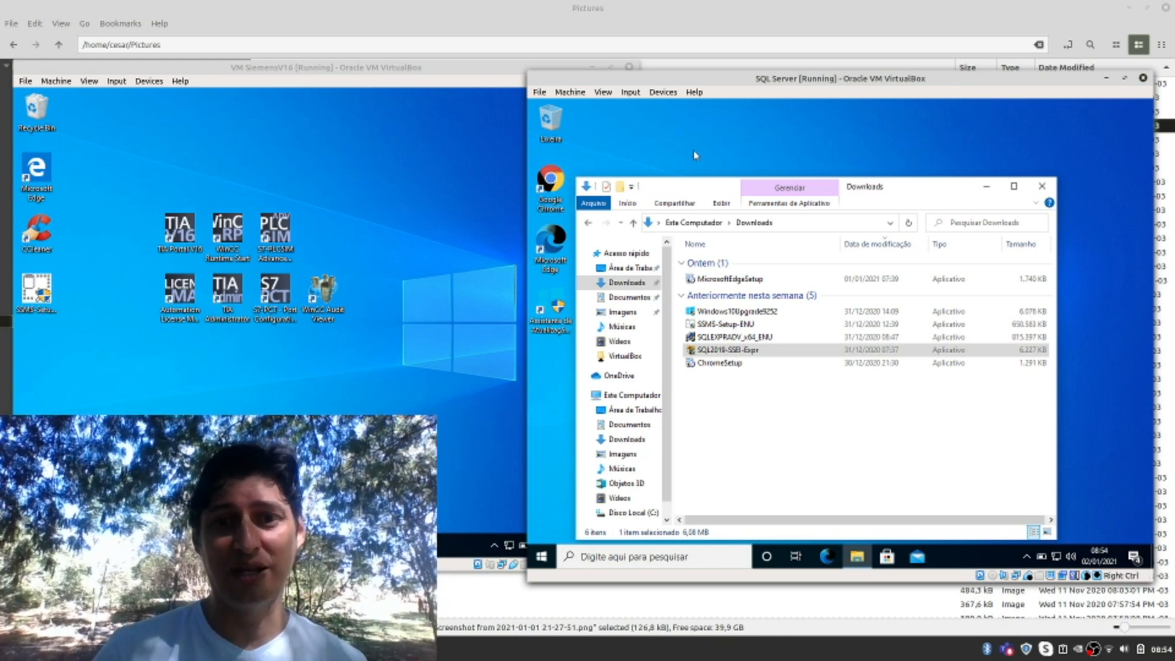
pyautogui.click(715, 150)
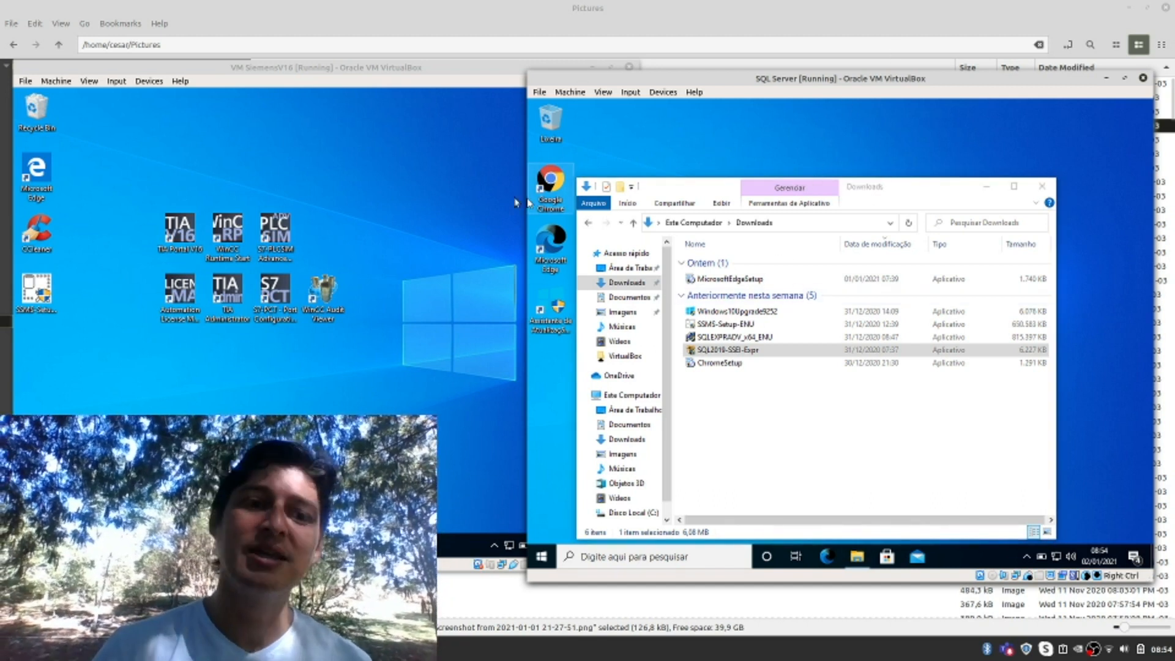
pyautogui.click(379, 220)
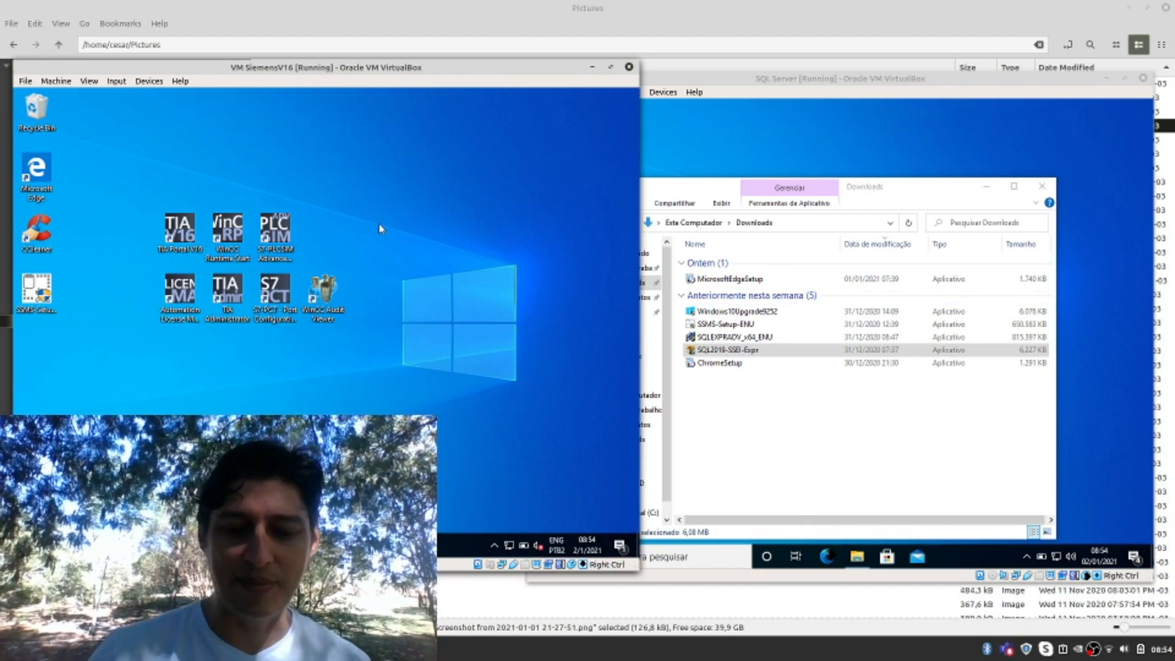
pyautogui.click(769, 150)
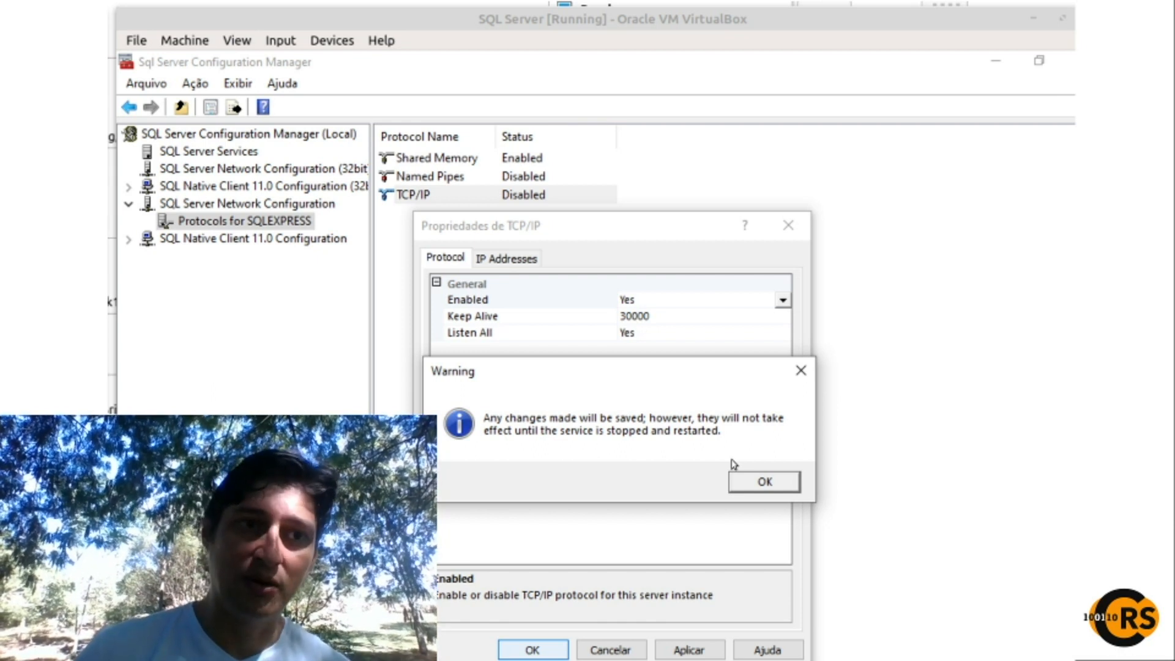
# Exit the slide show and open the C:\Windows\SysWOW64 folder in the SQL Server virtual machine
pyautogui.click(734, 465)
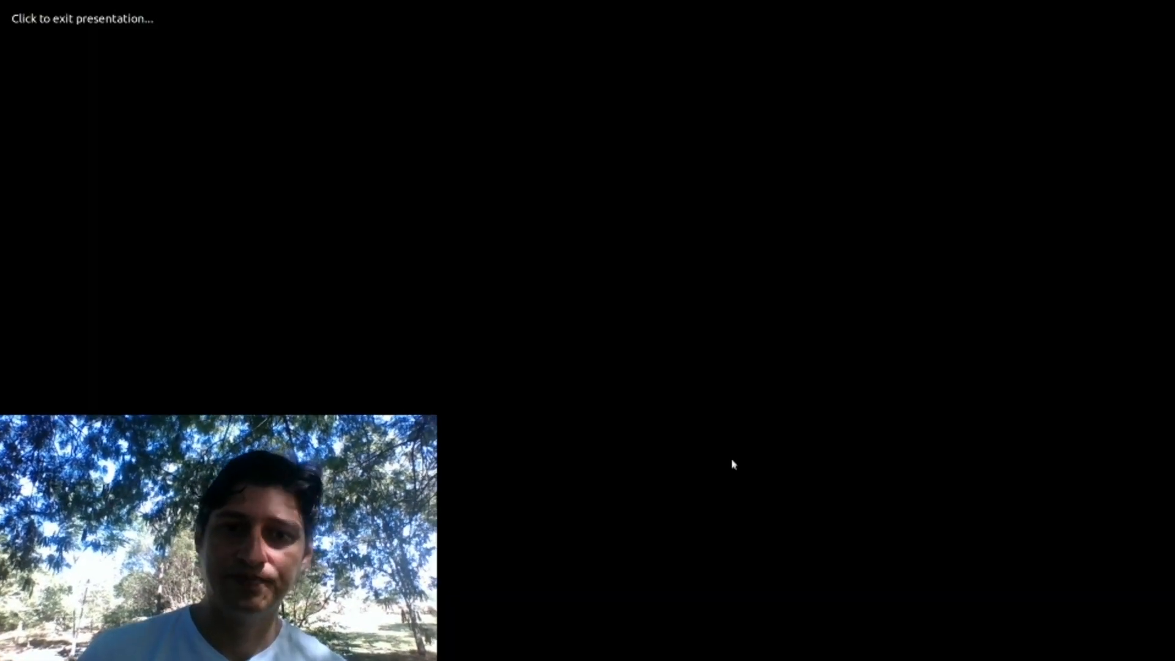
pyautogui.click(734, 465)
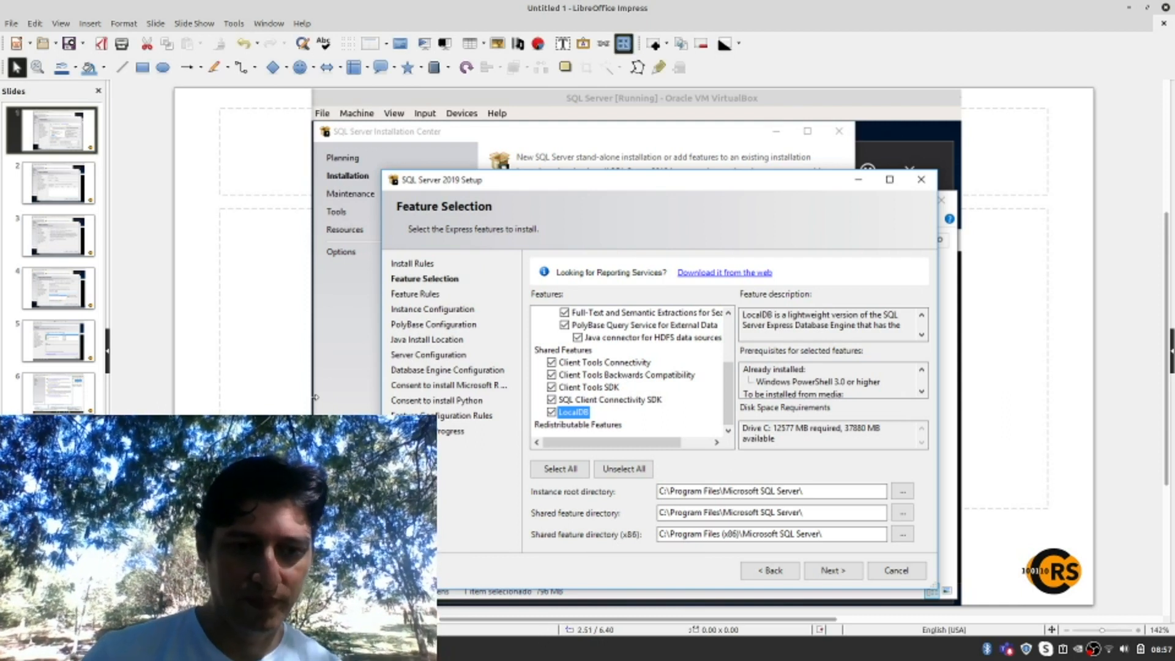
pyautogui.click(379, 649)
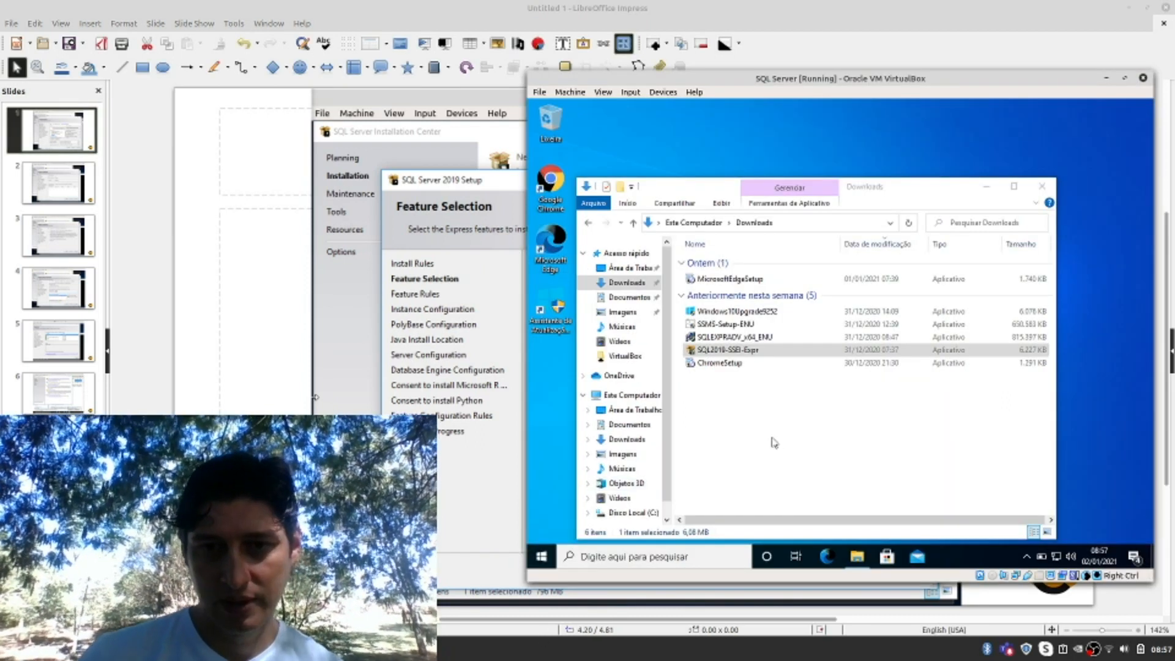
pyautogui.click(654, 512)
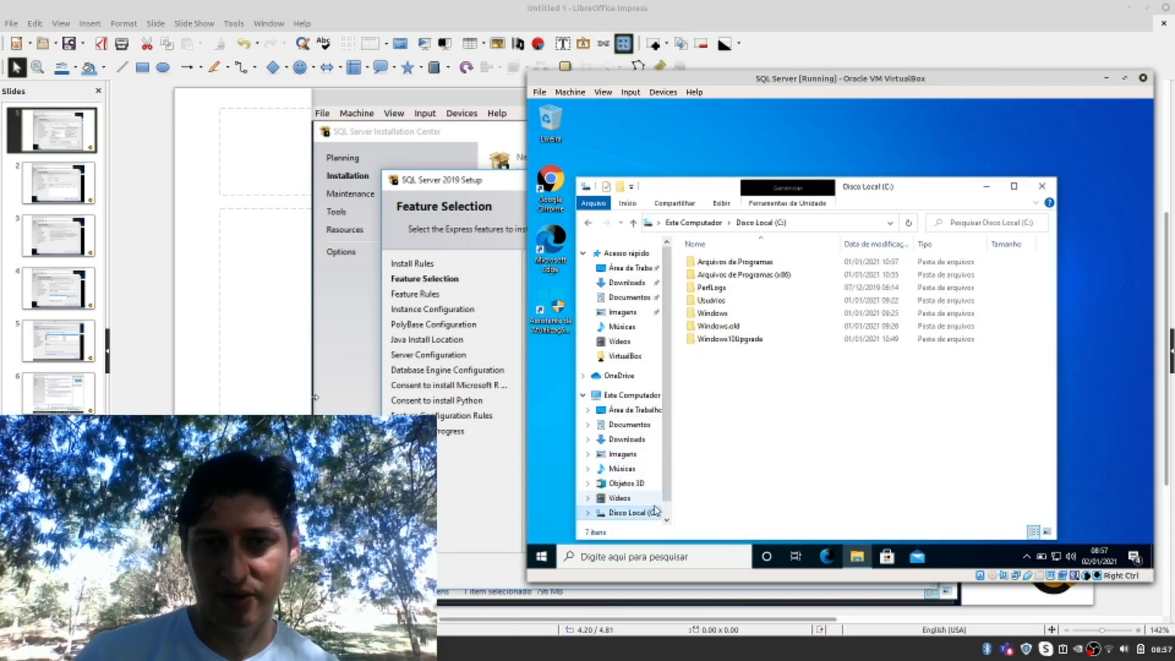
pyautogui.click(714, 305)
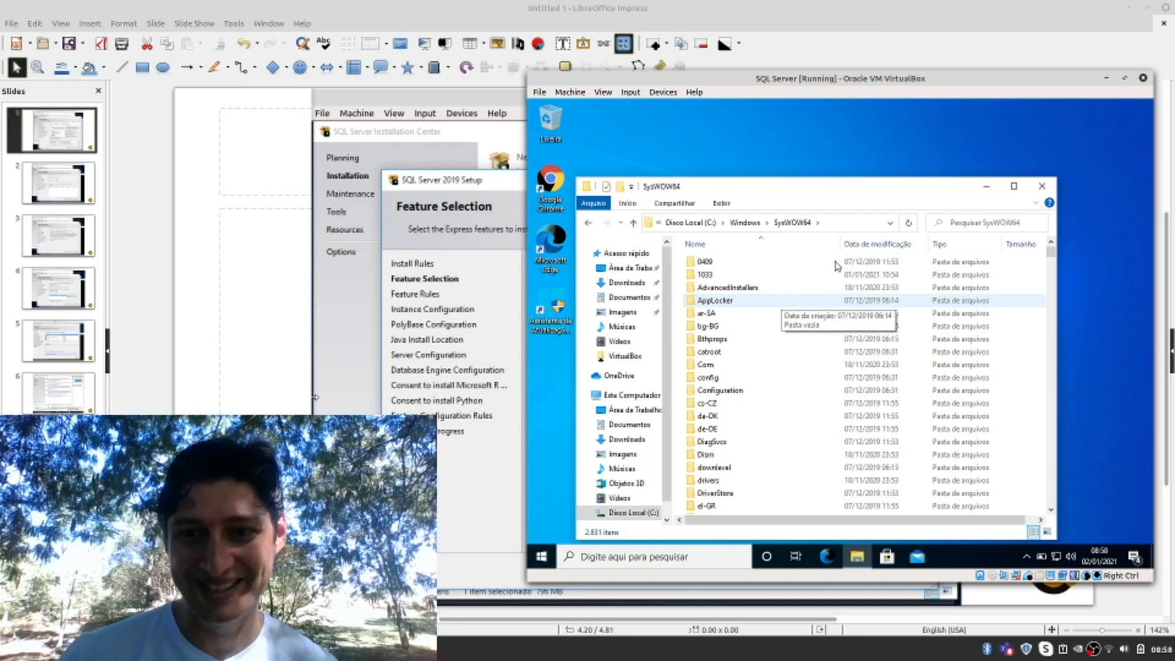
# Find SQLServerManager15 in the SysWOW64 folder, launch it and allow it to make changes to the device
pyautogui.click(889, 245)
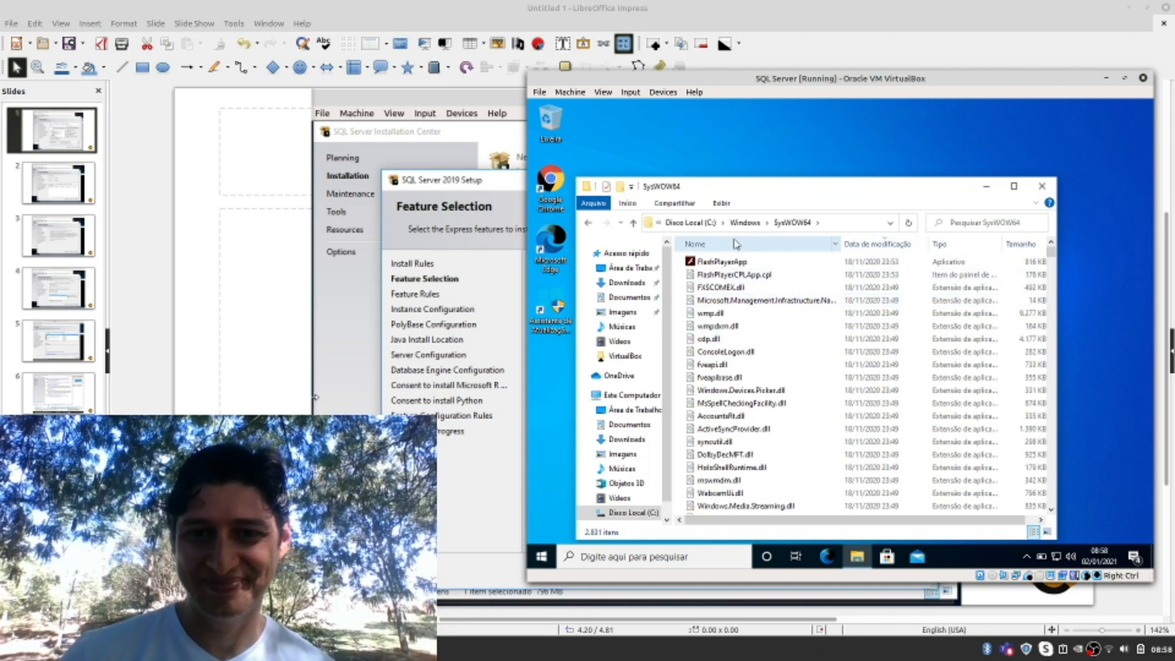
pyautogui.click(732, 287)
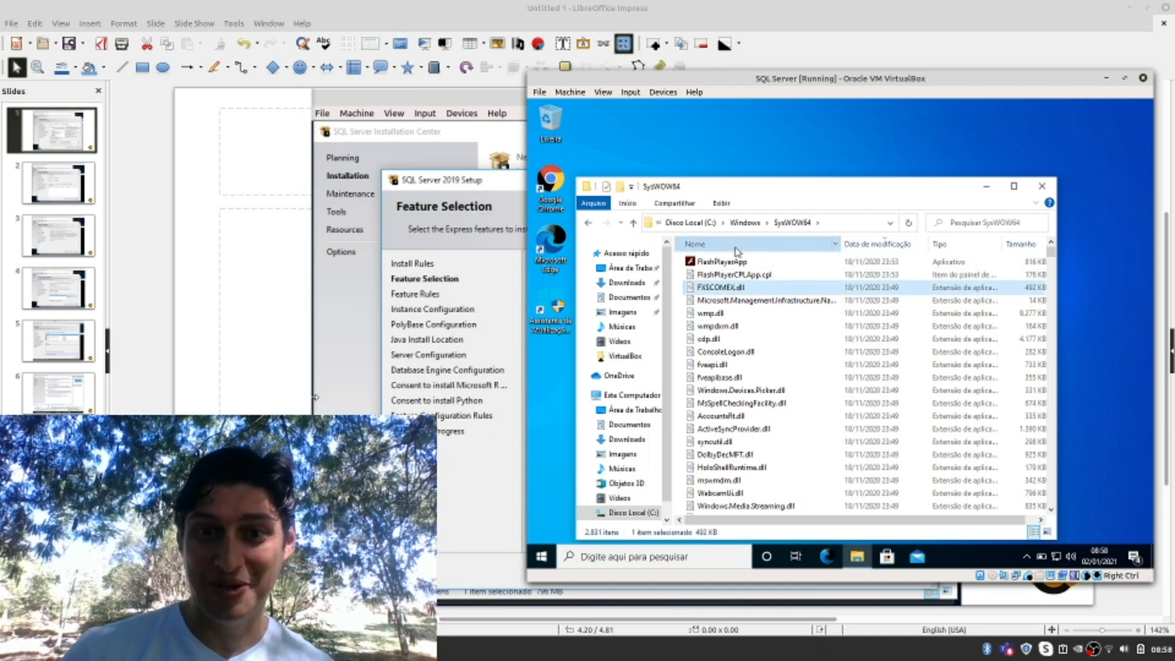
pyautogui.click(736, 245)
pyautogui.click(728, 353)
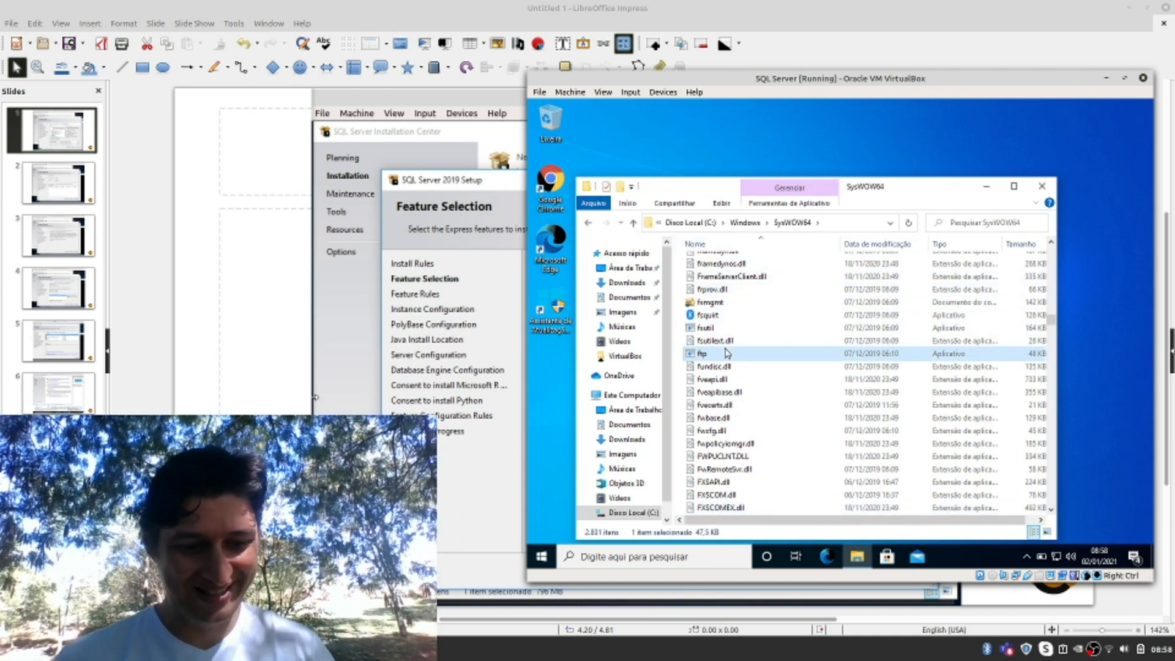
pyautogui.write('sql')
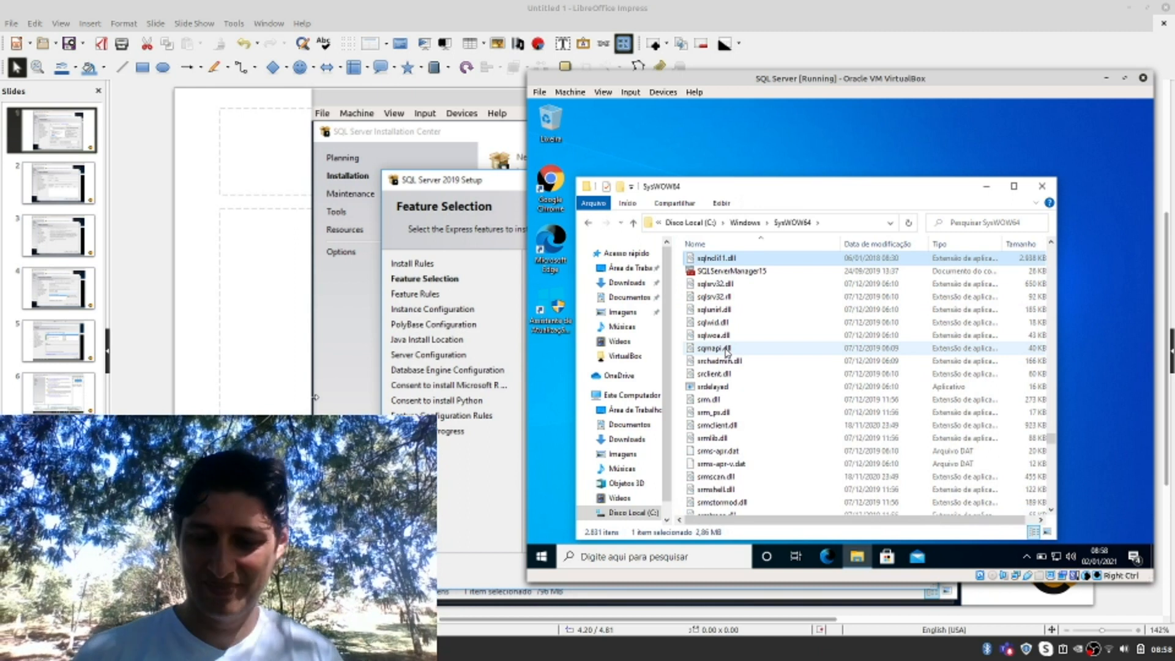
pyautogui.write('s')
pyautogui.press('Return')
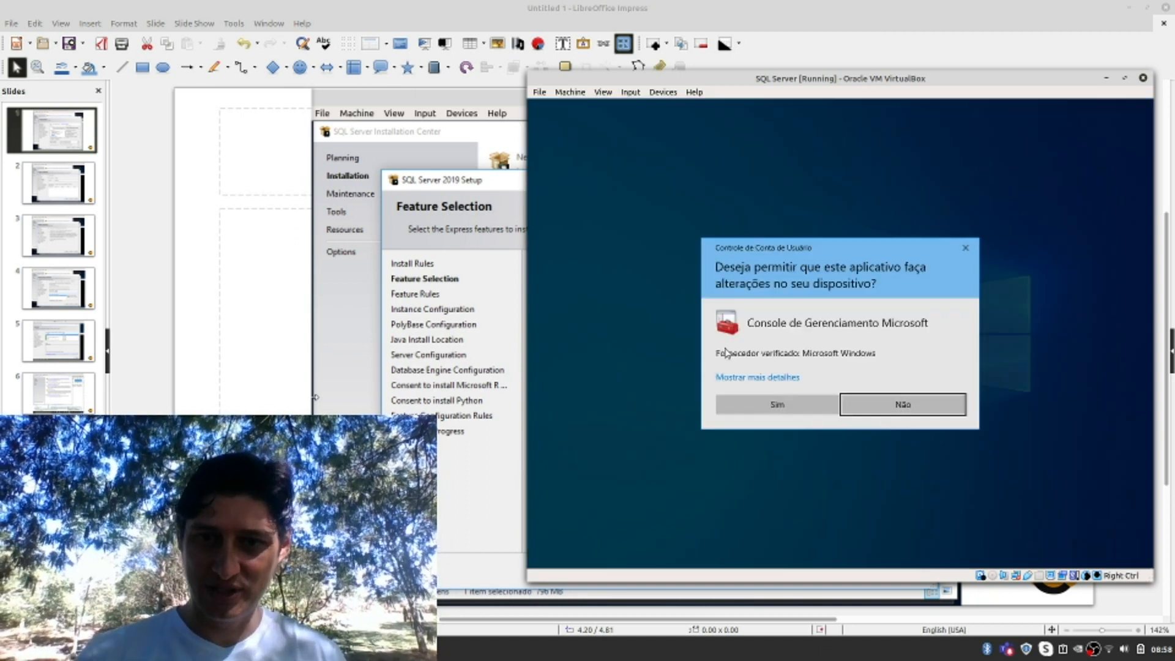
pyautogui.click(755, 406)
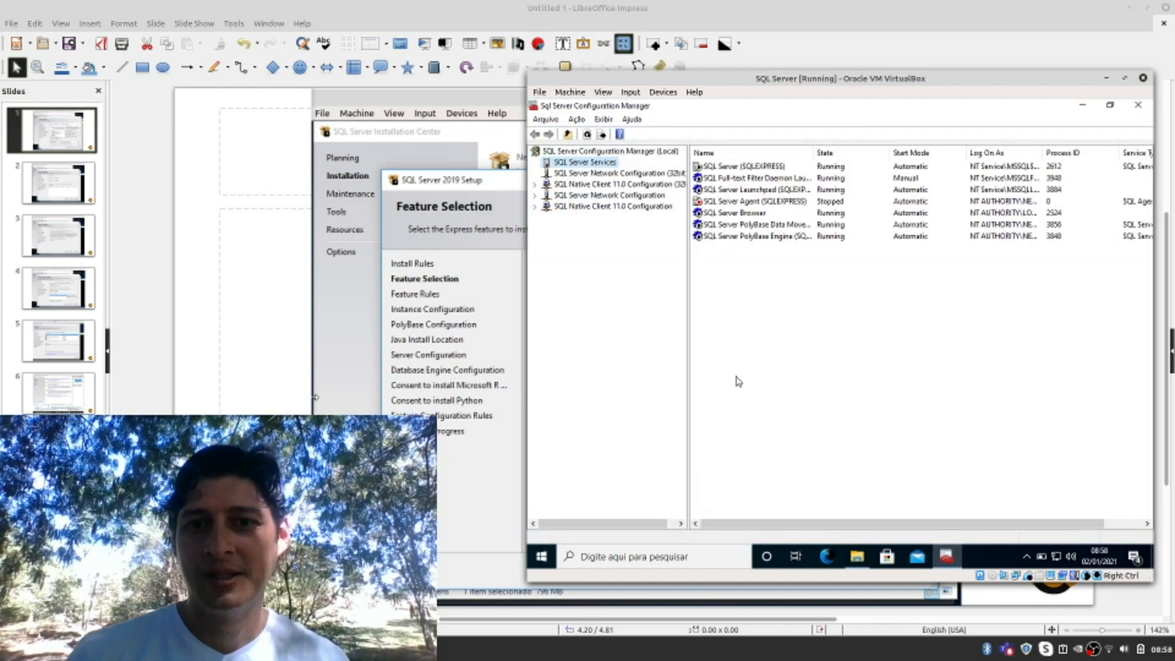
# Check the SQL Server (SQLEXPRESS) service and the TCP/IP status in the SQLEXPRESS network protocols
pyautogui.click(730, 167)
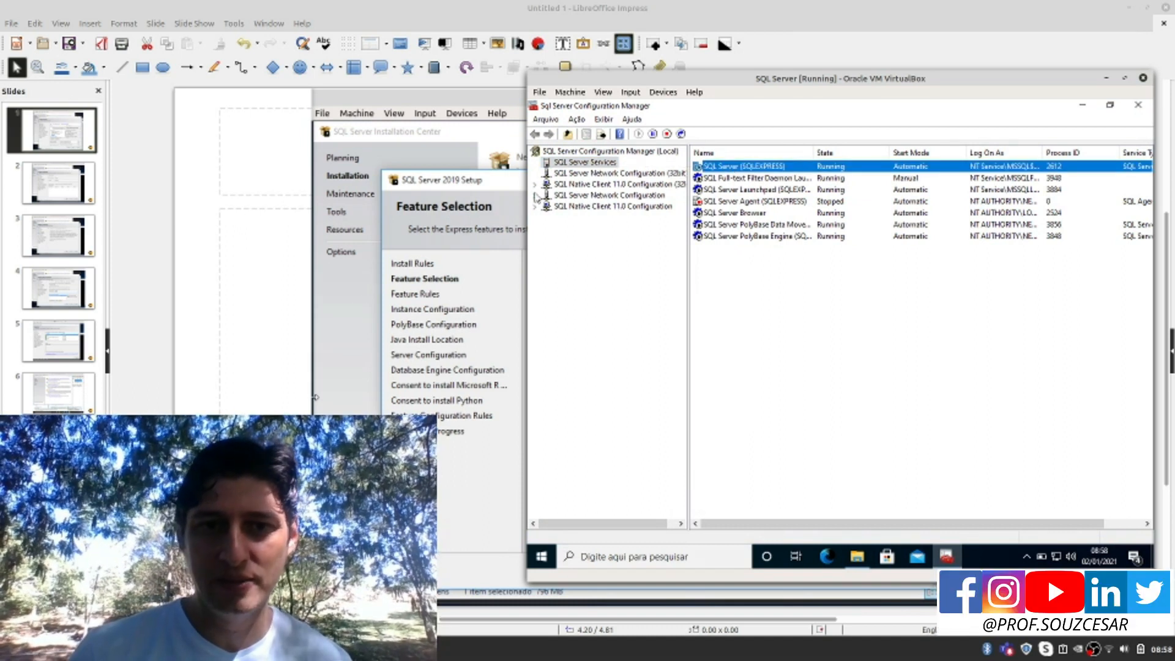
pyautogui.click(534, 195)
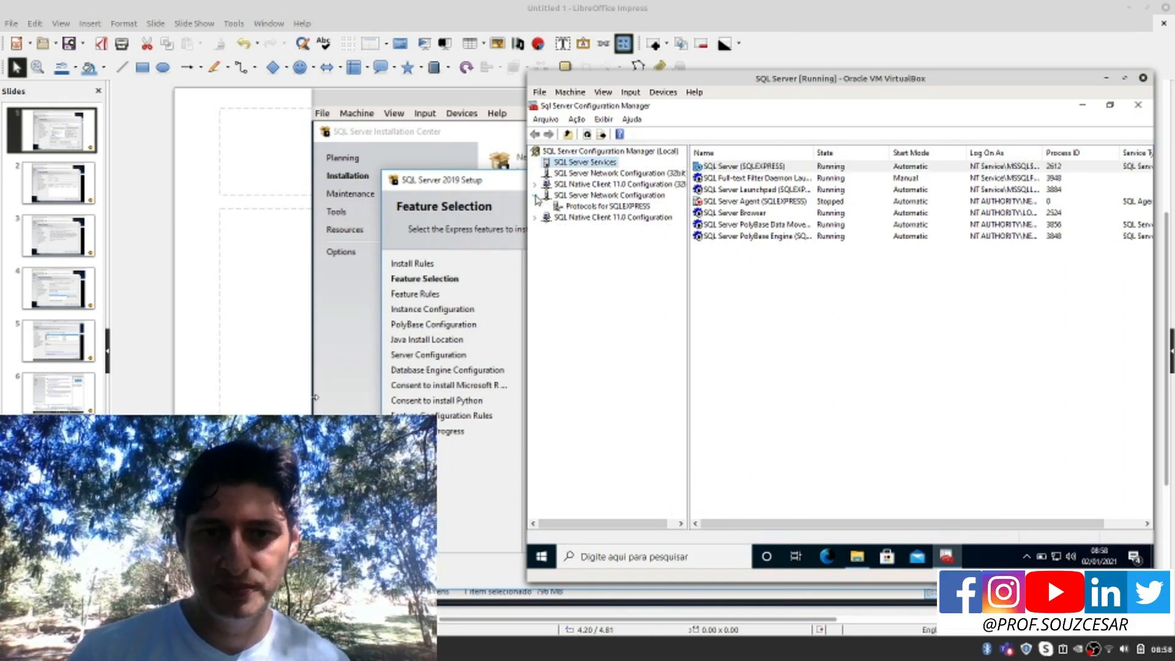
pyautogui.click(578, 207)
pyautogui.click(728, 191)
pyautogui.click(730, 193)
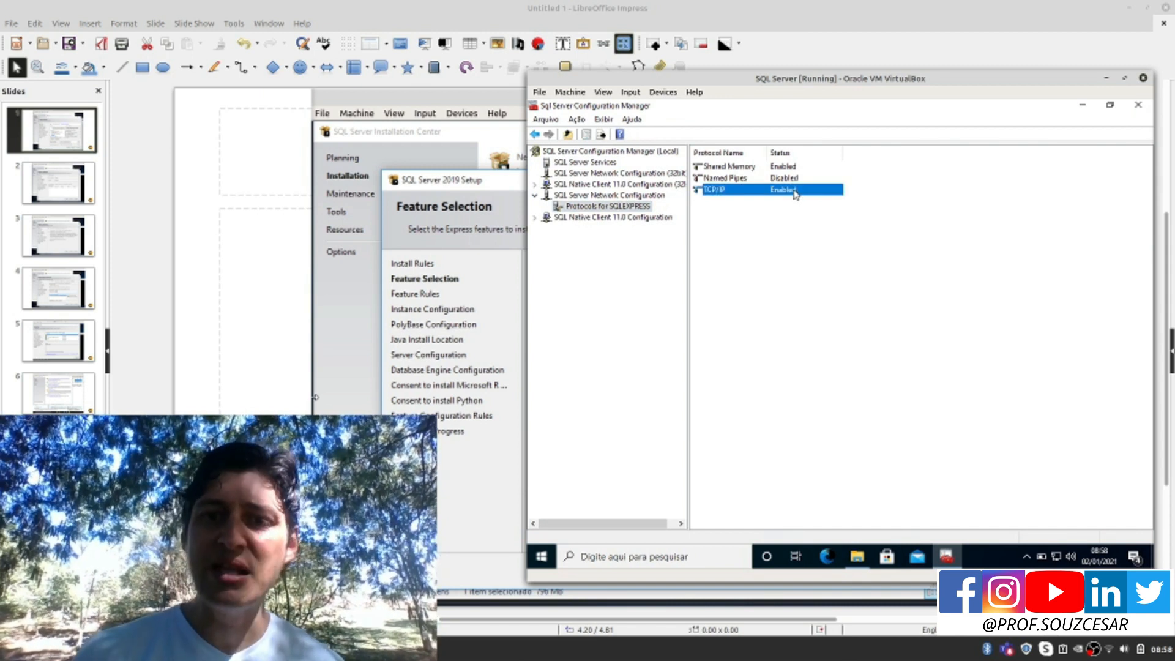
pyautogui.click(614, 164)
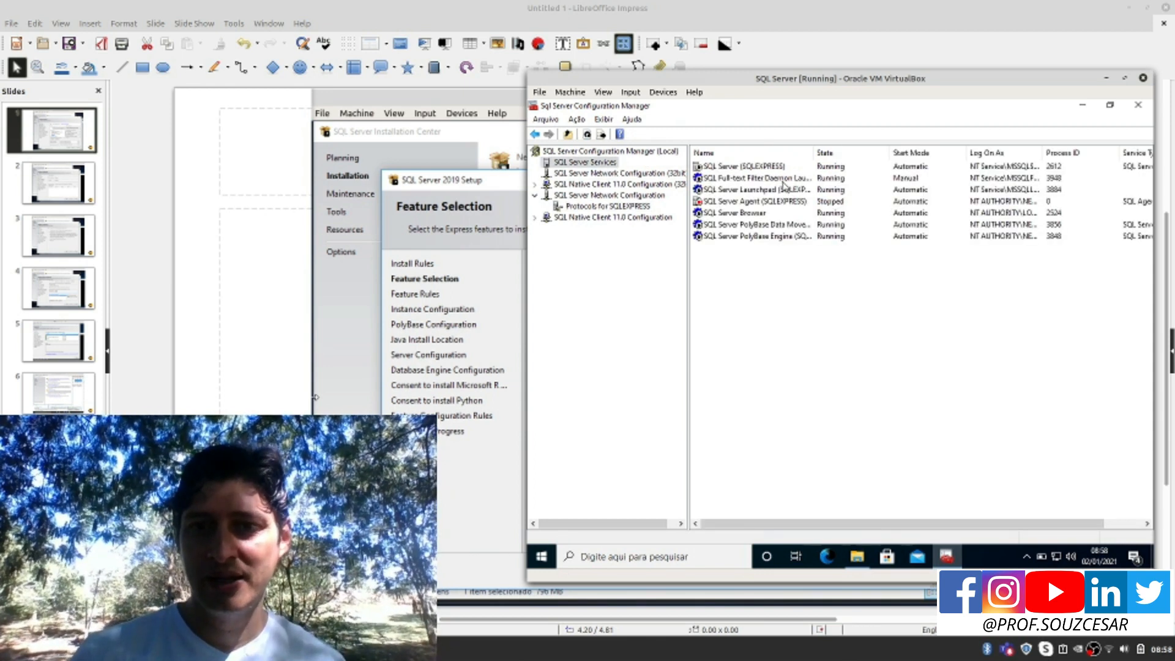
pyautogui.click(748, 167)
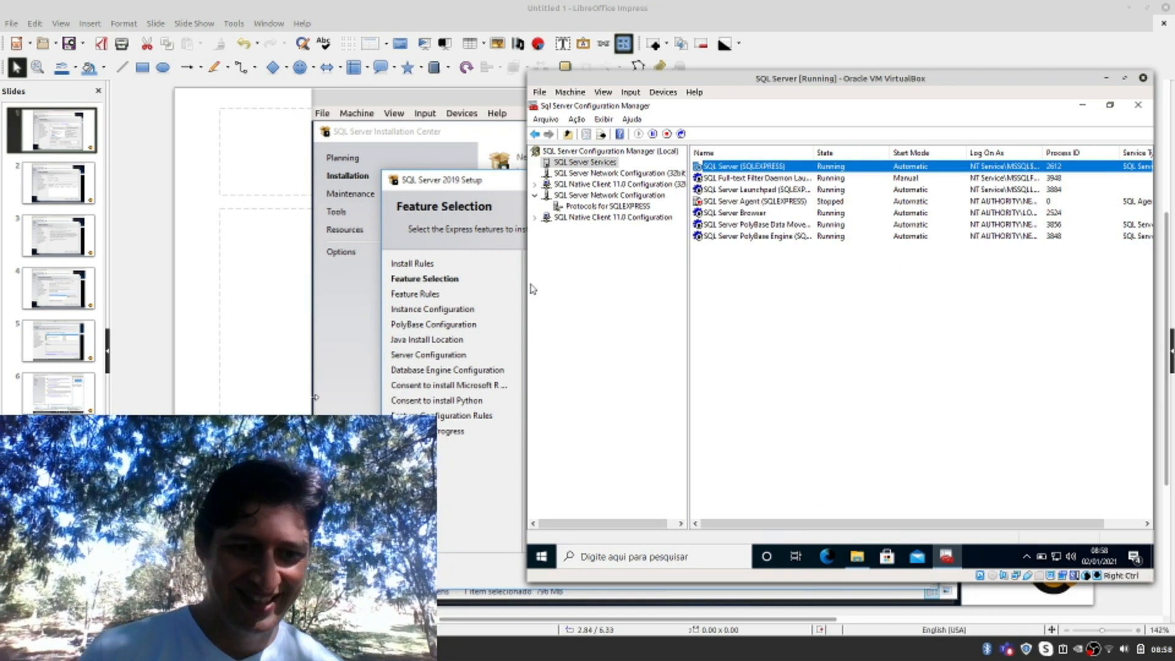
# Switch to the SiemensV16 virtual machine and launch Microsoft SQL Server Management Studio 18
pyautogui.hotkey('alt', 'Tab')
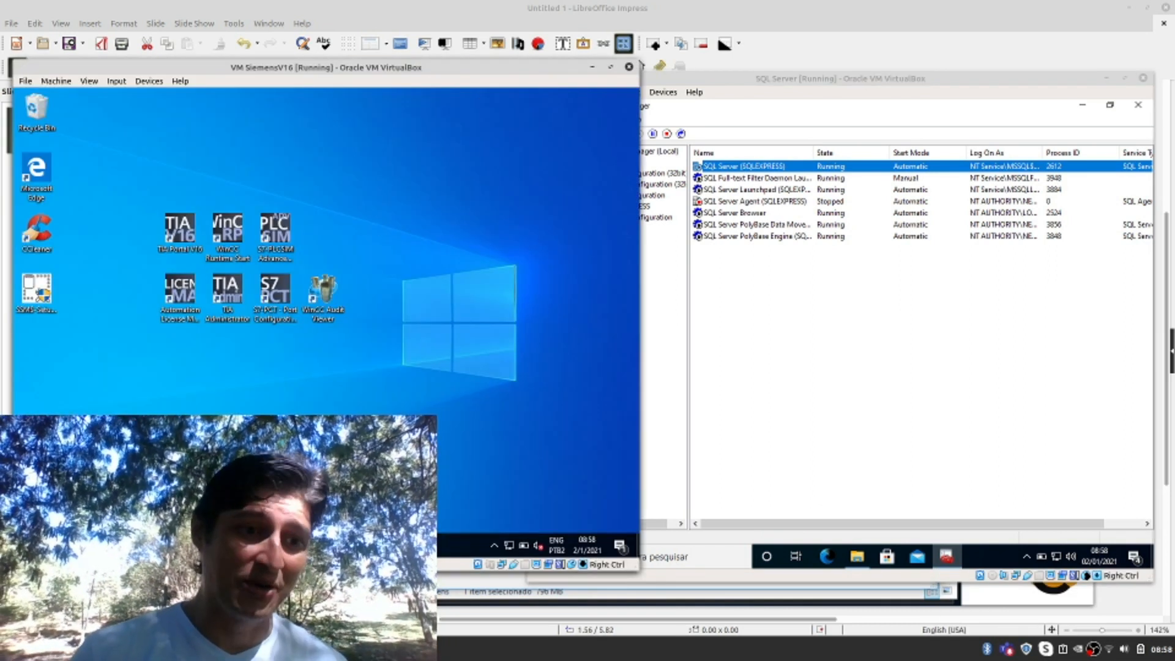
pyautogui.click(27, 545)
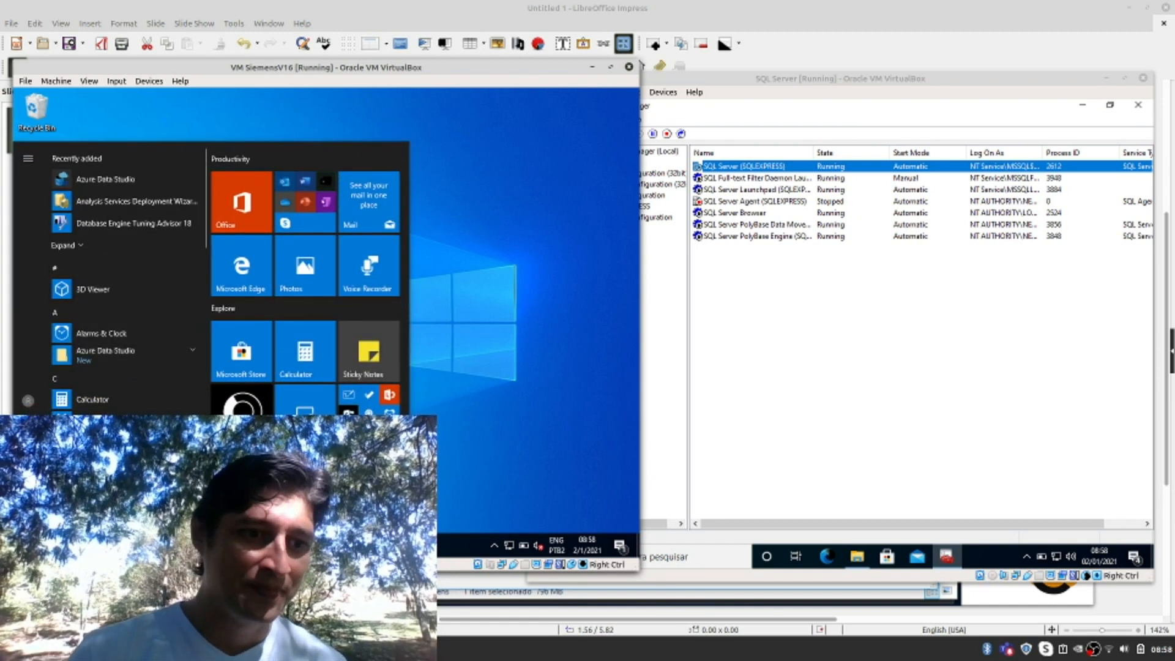
pyautogui.click(70, 545)
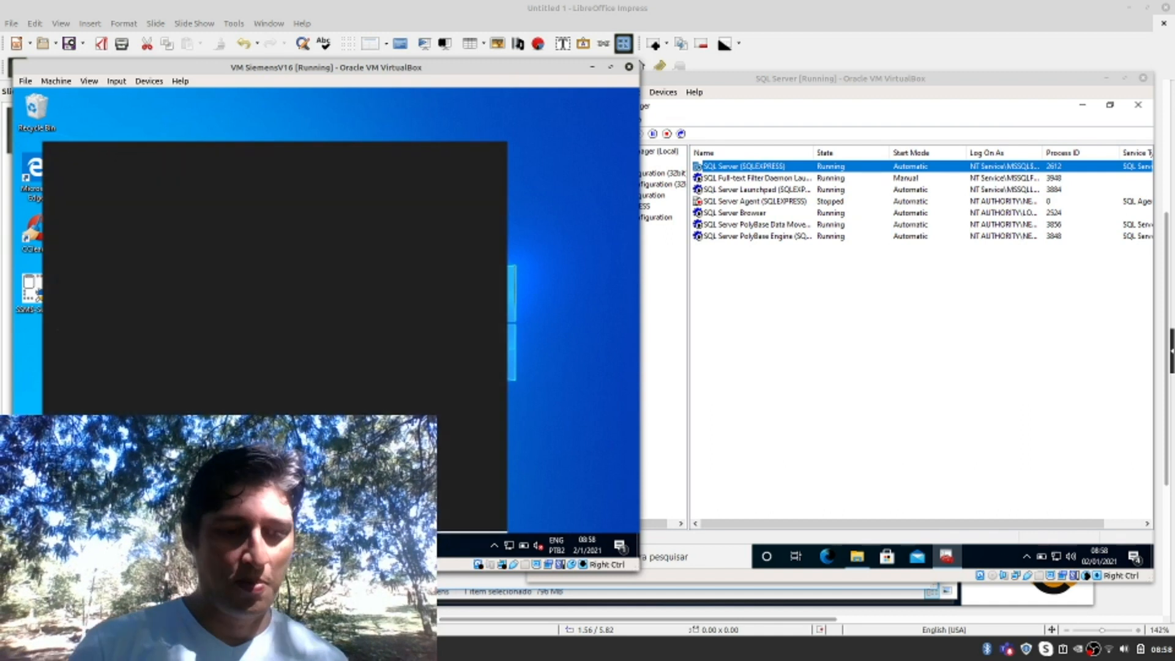
pyautogui.write('ma')
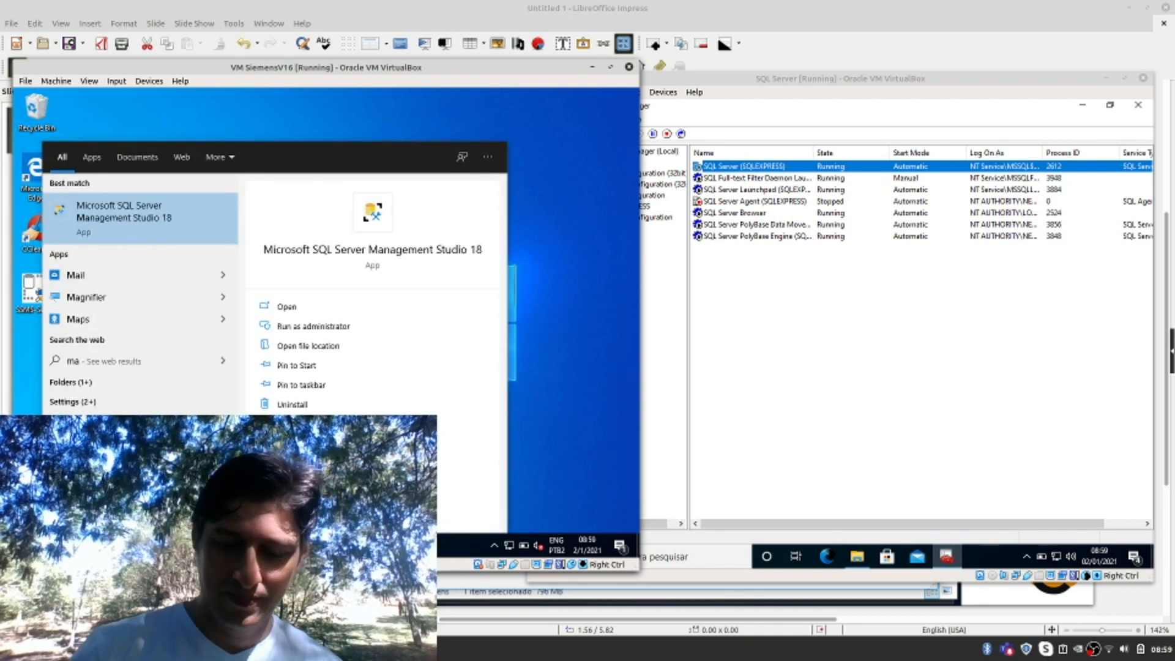
pyautogui.press('Return')
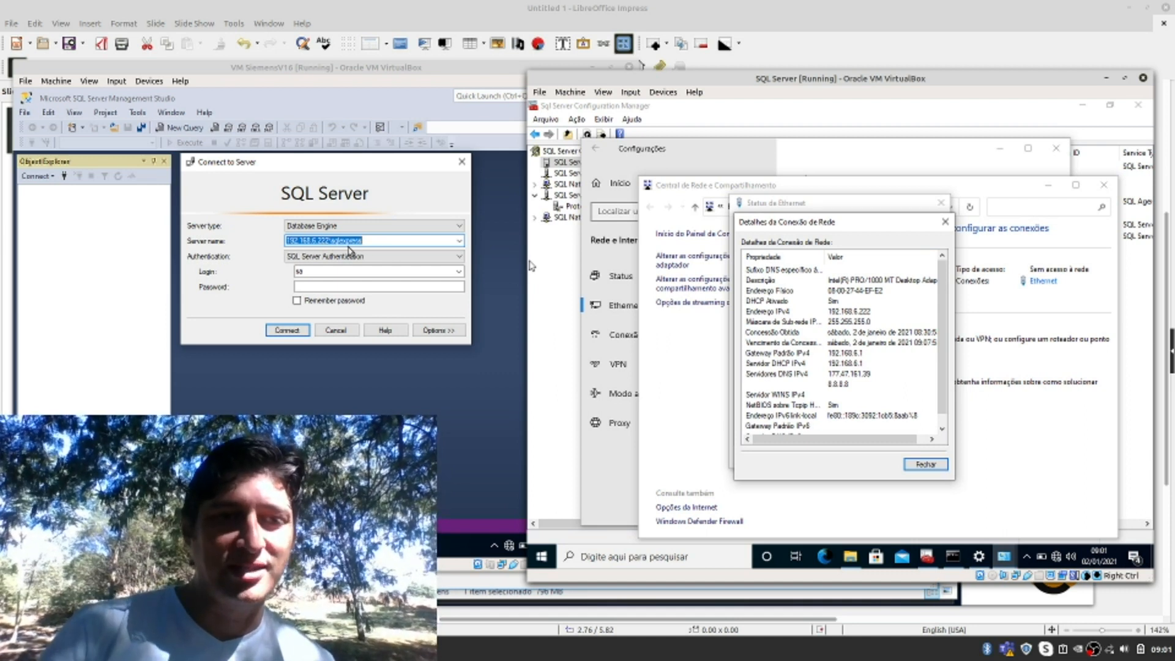
# Enter the login password and connect to 192.168.6.222\sqlexpress using SQL Server Authentication
pyautogui.click(347, 285)
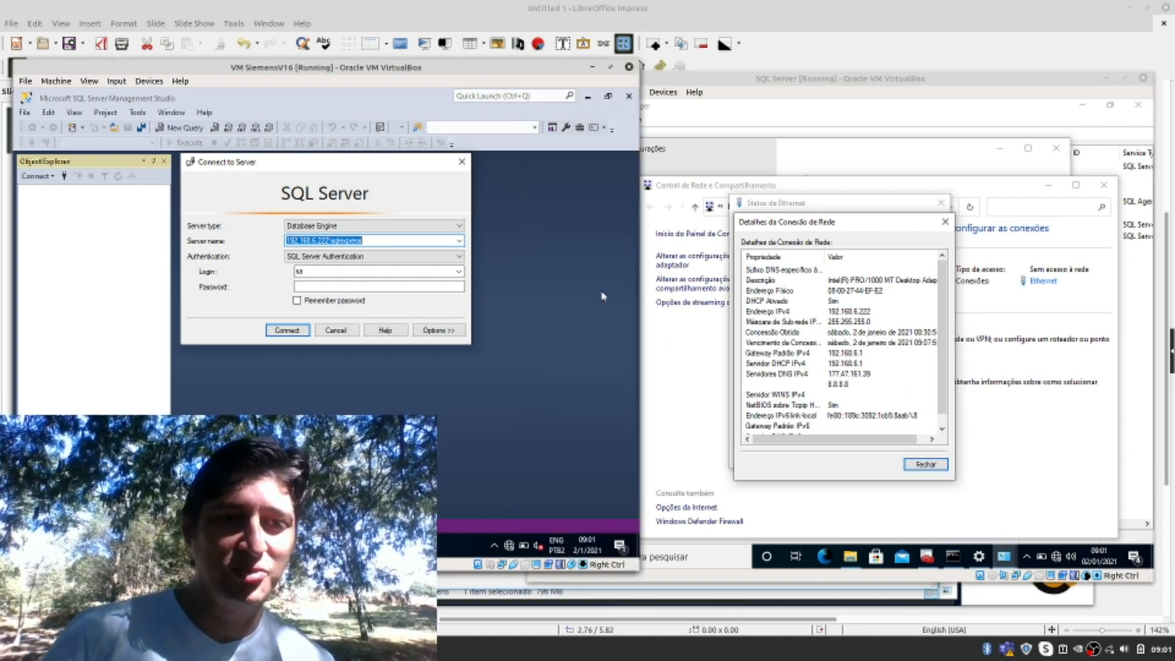
pyautogui.click(446, 283)
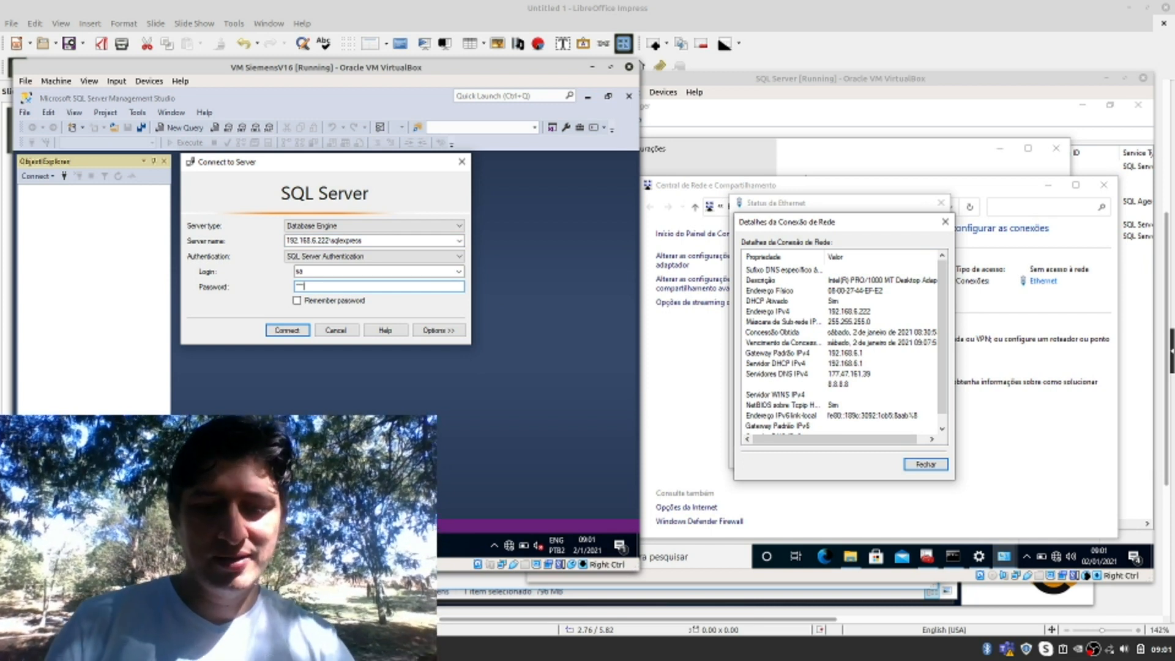
pyautogui.write('*')
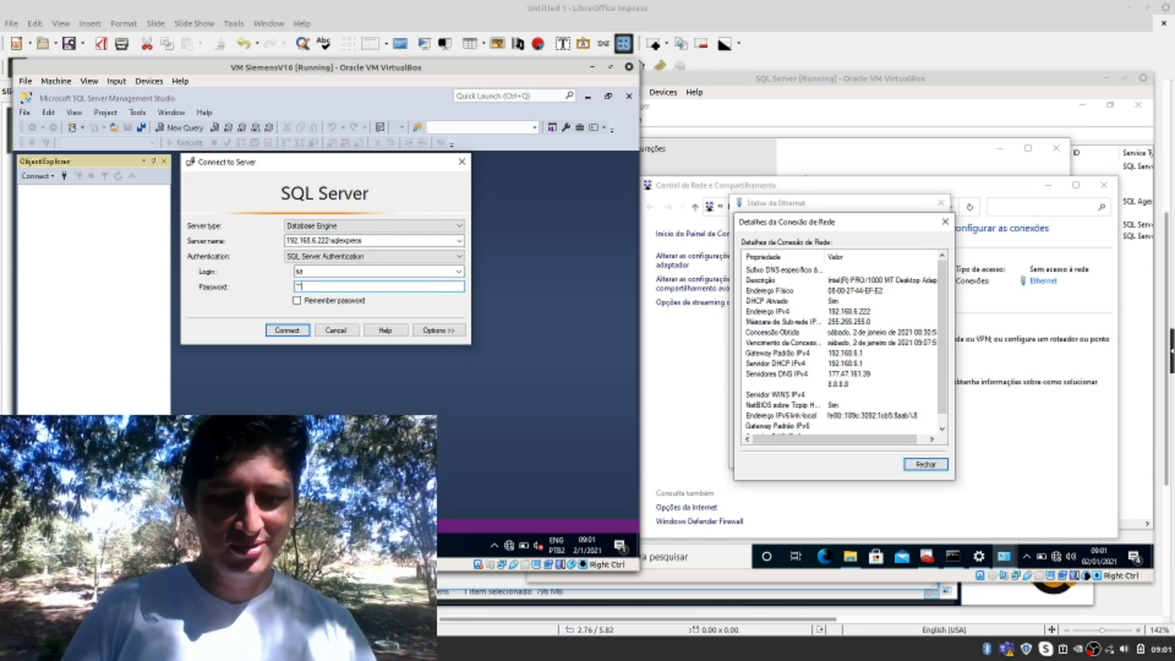
pyautogui.press('Return')
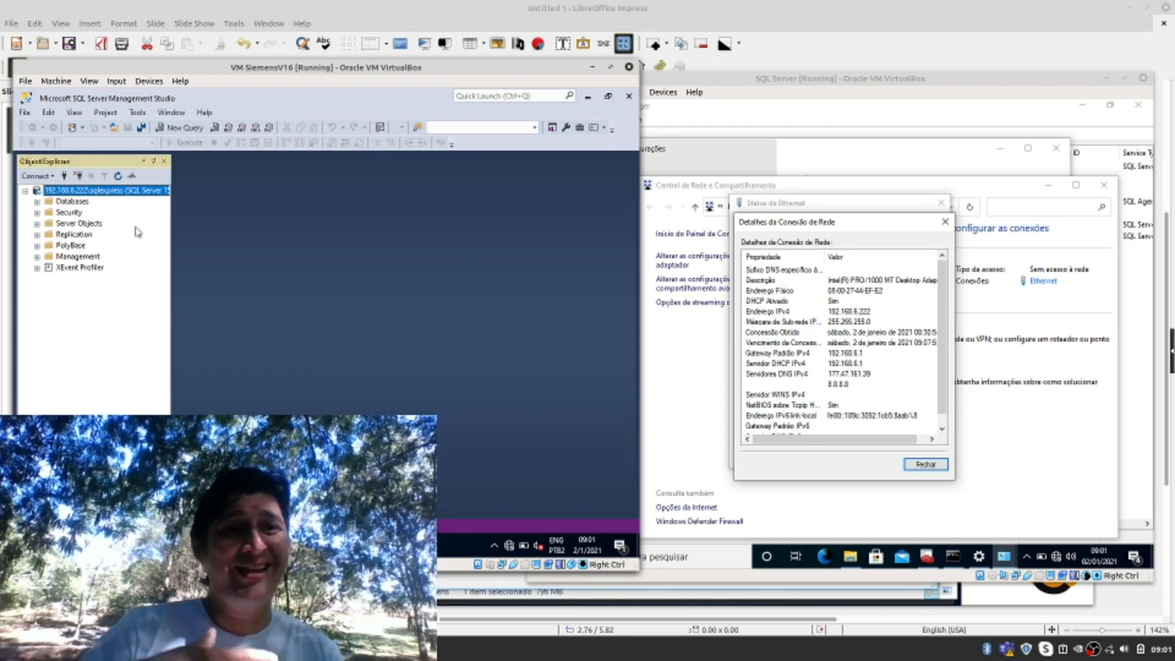
# Create a new database named LABREDES on the connected server and expand its contents
pyautogui.click(38, 202)
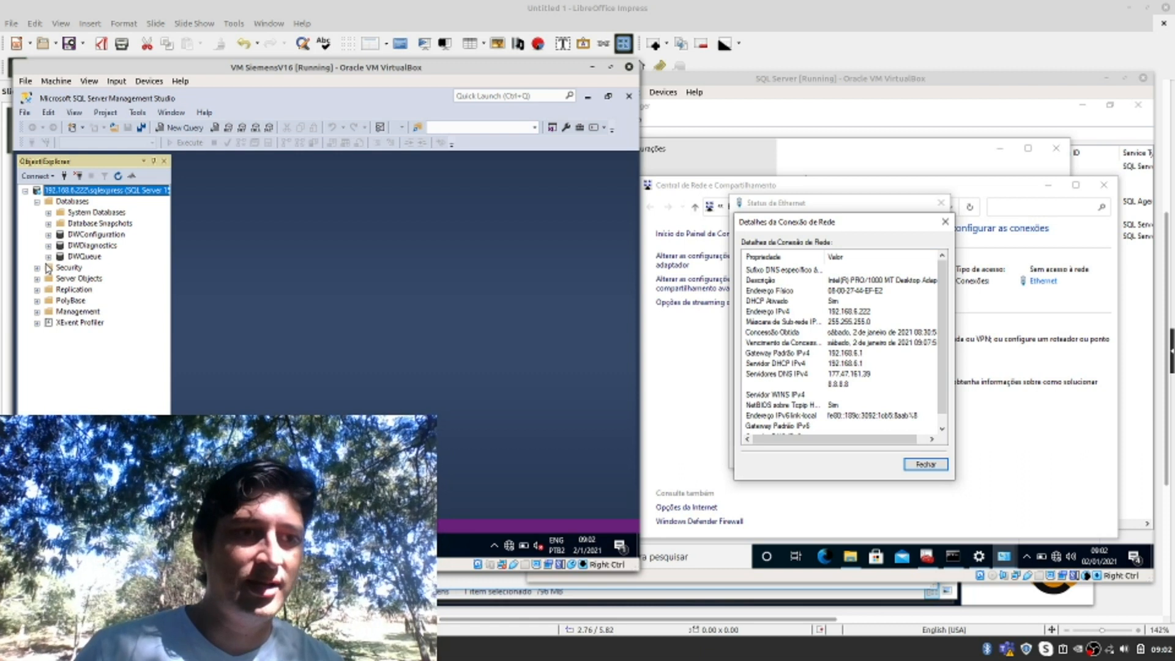
pyautogui.rightClick(67, 203)
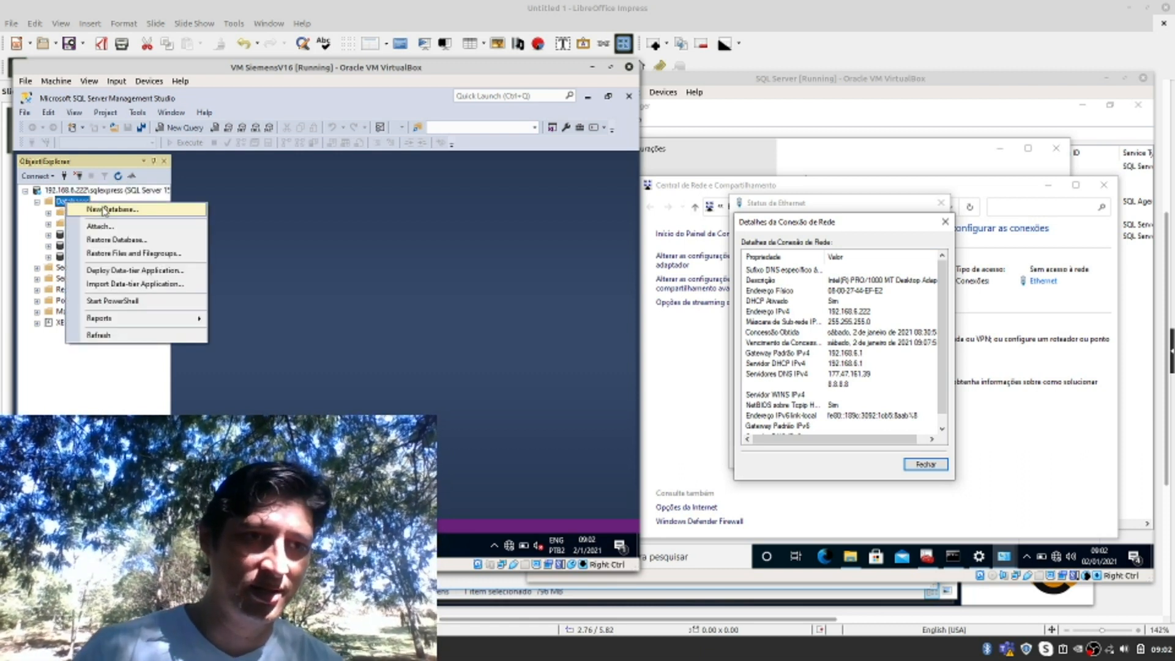
pyautogui.click(104, 210)
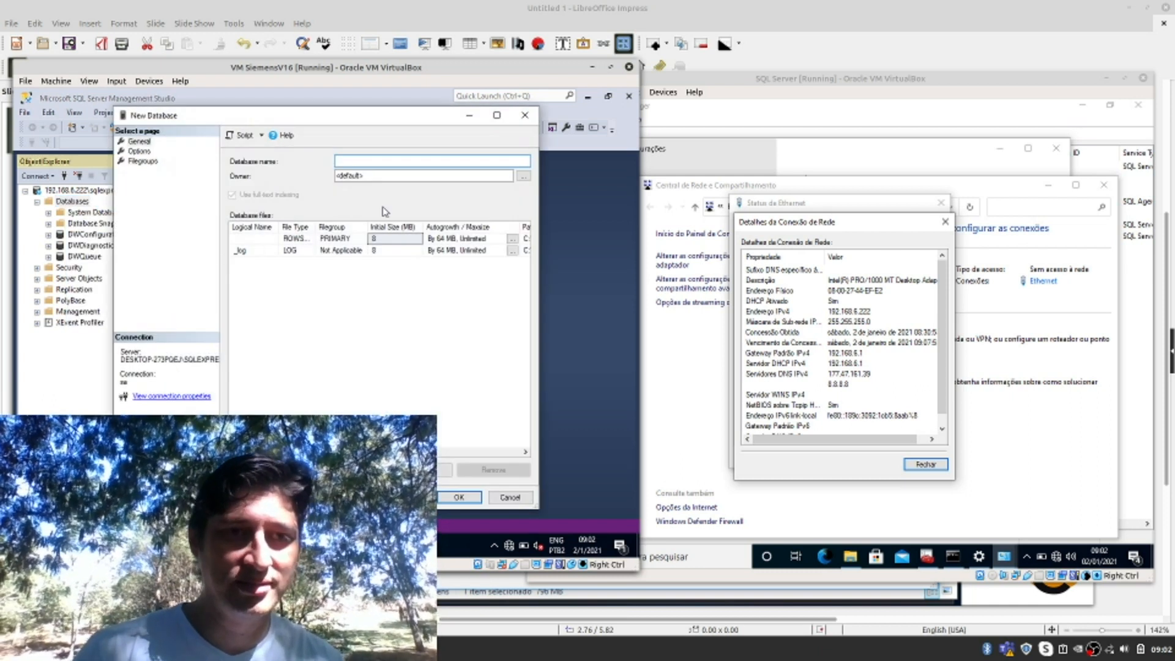
pyautogui.write('LAB')
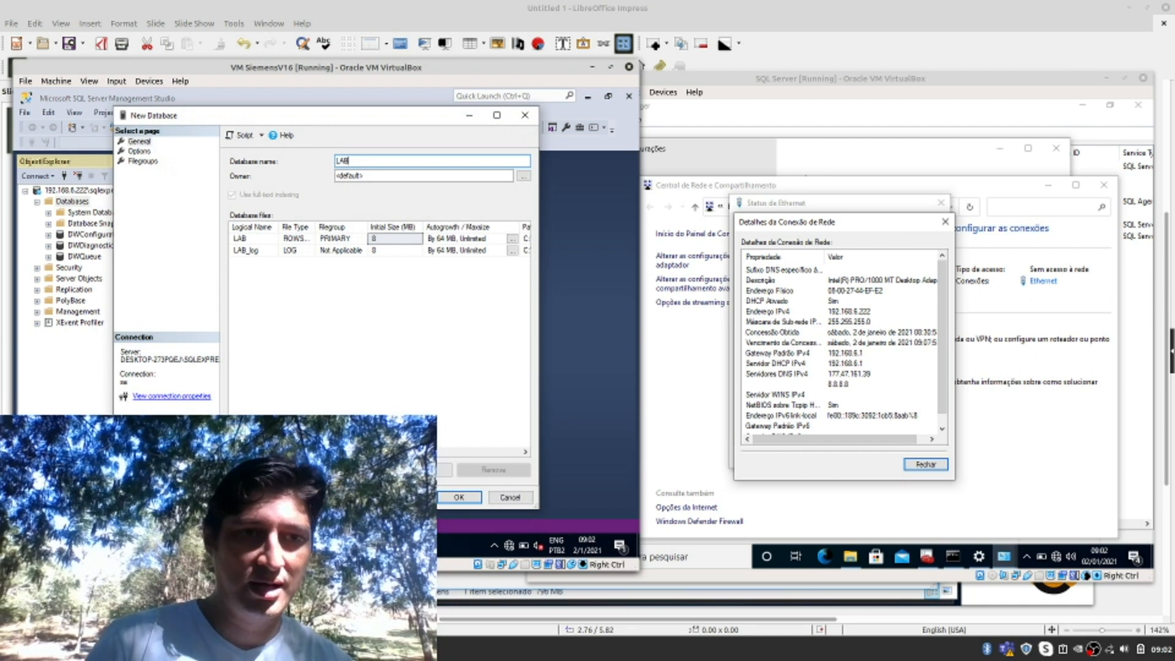
pyautogui.write('REDES')
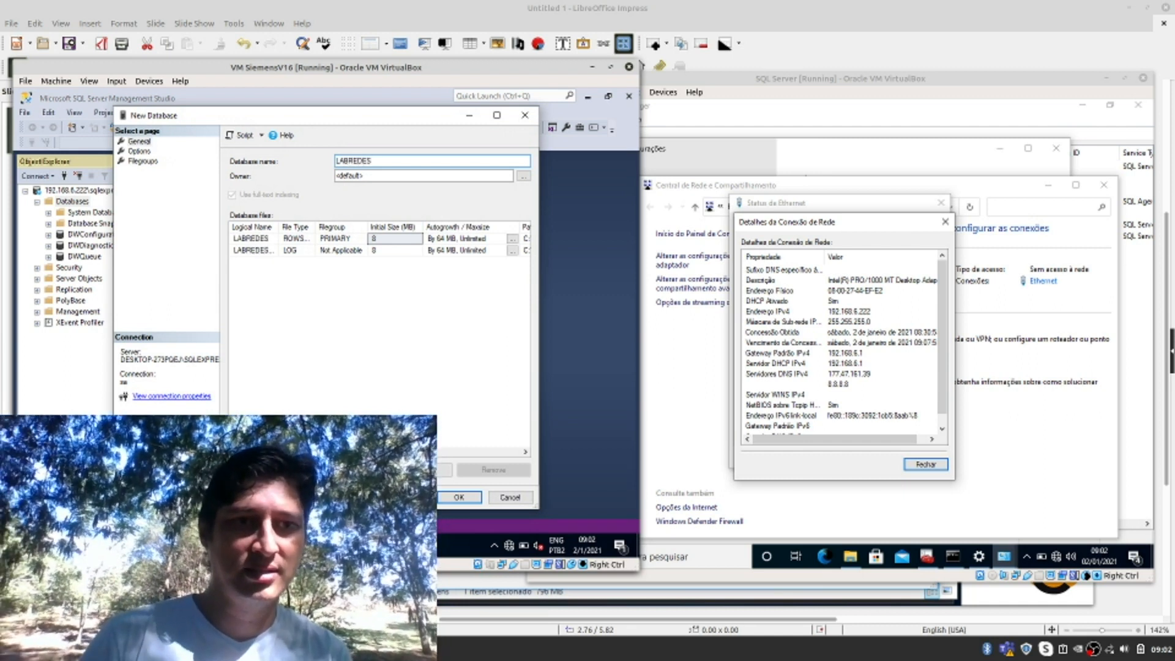
pyautogui.click(459, 497)
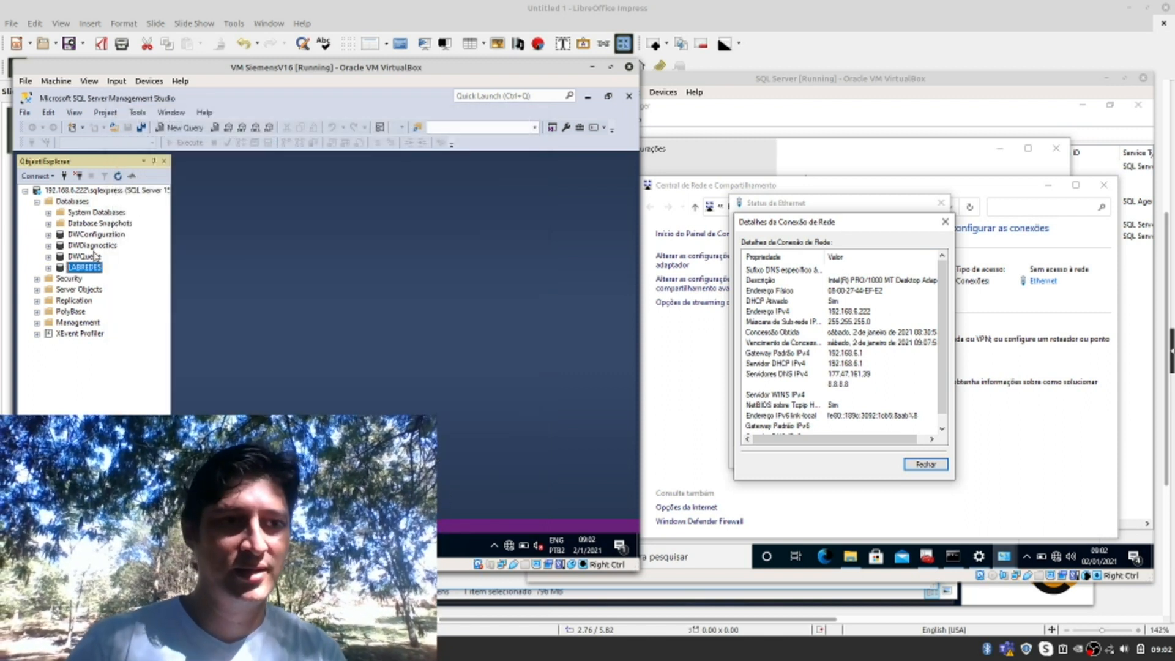
pyautogui.click(48, 268)
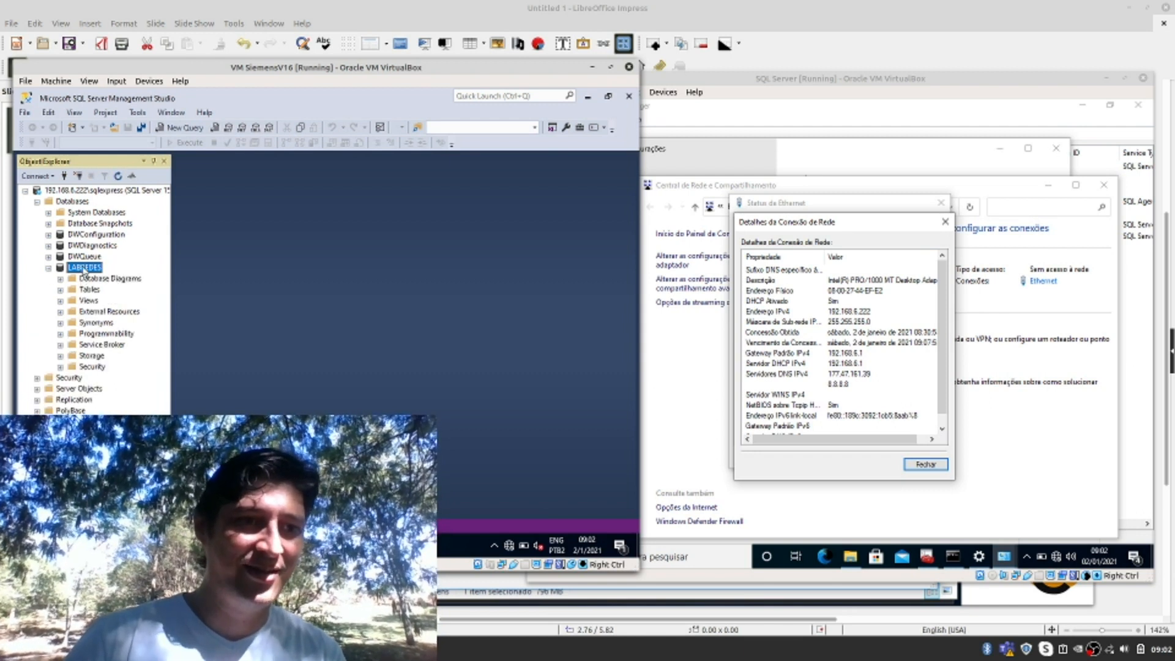
# Start a new table in the LABREDES database with the columns id_tab and novoano
pyautogui.click(87, 290)
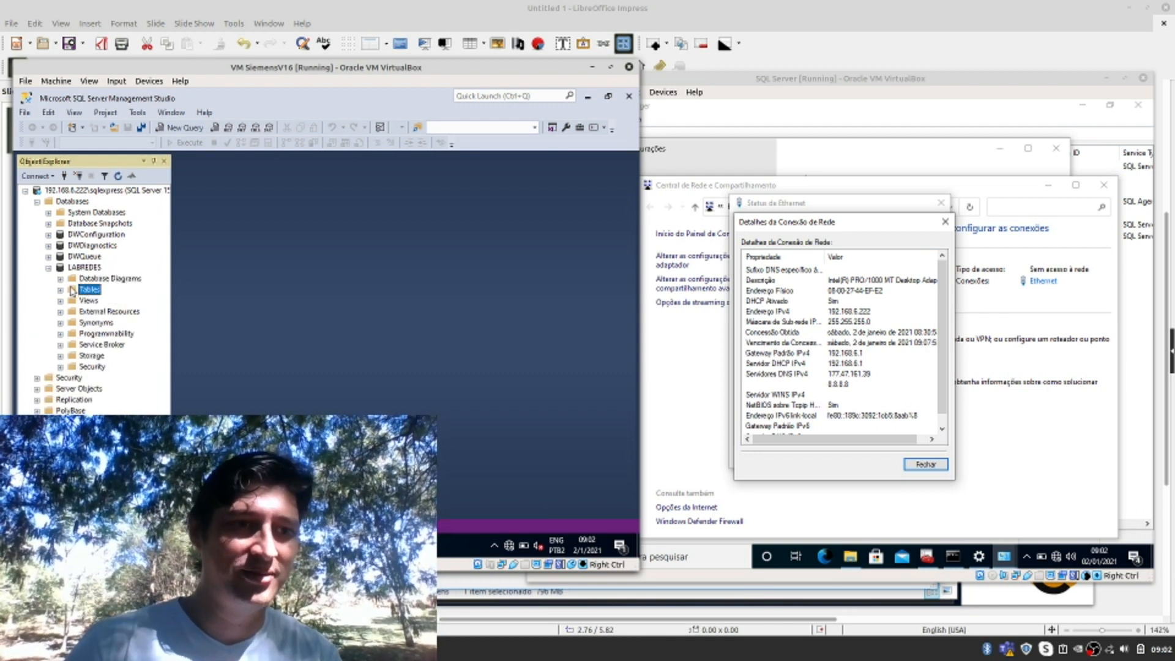
pyautogui.rightClick(74, 290)
pyautogui.moveTo(122, 300)
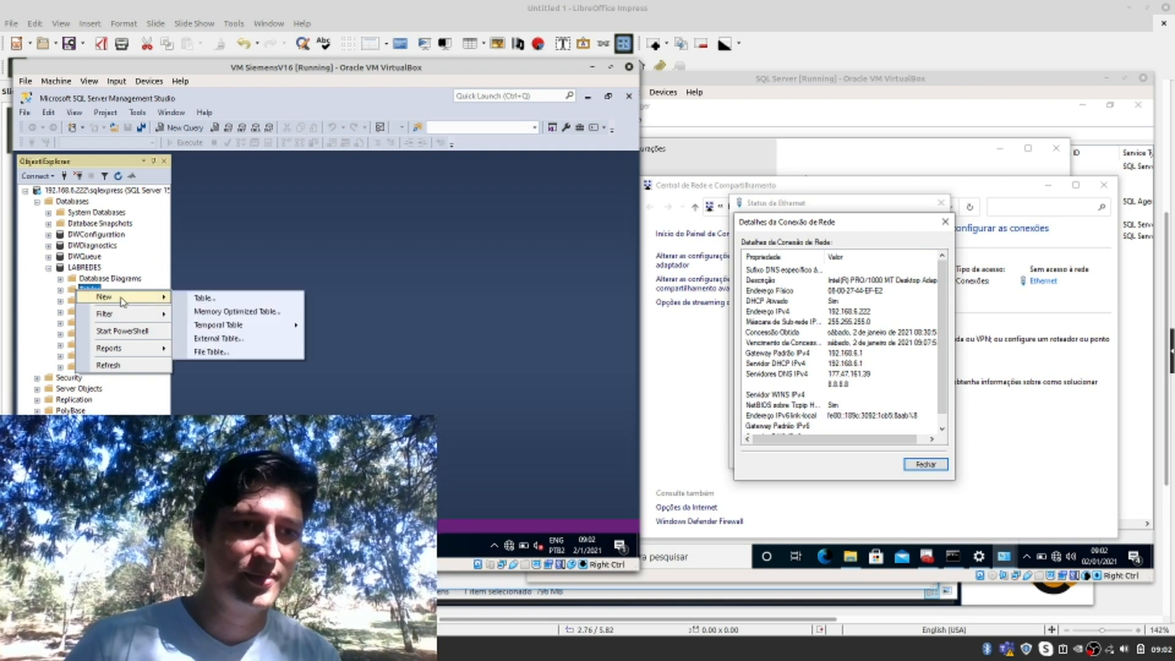
pyautogui.click(204, 298)
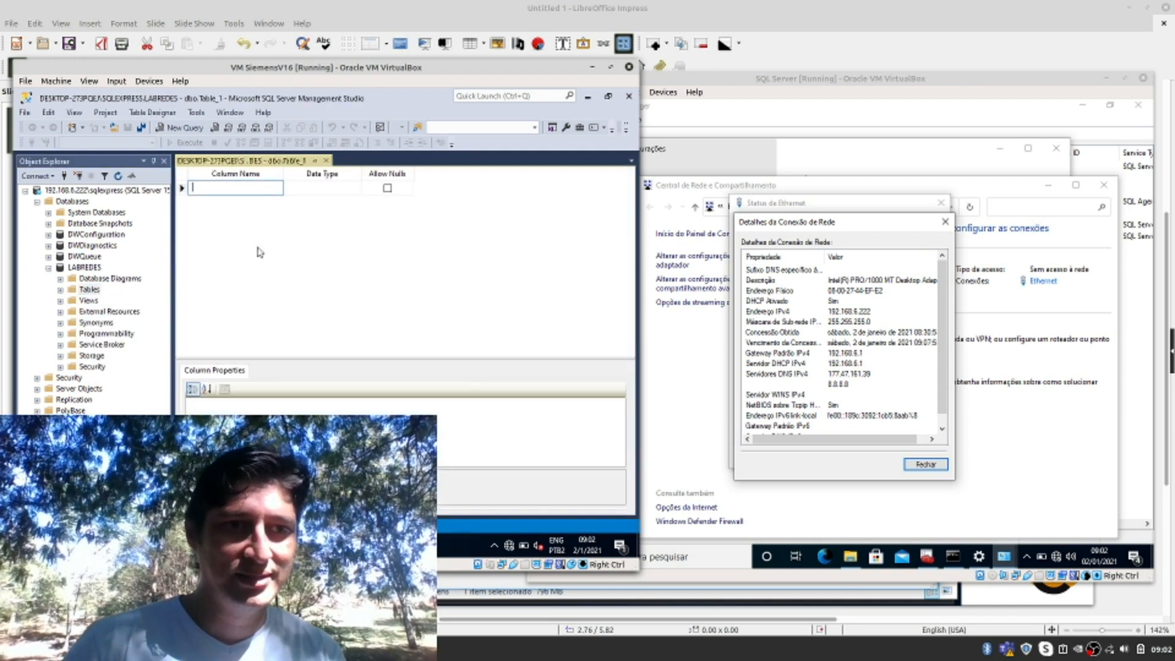
pyautogui.write('i')
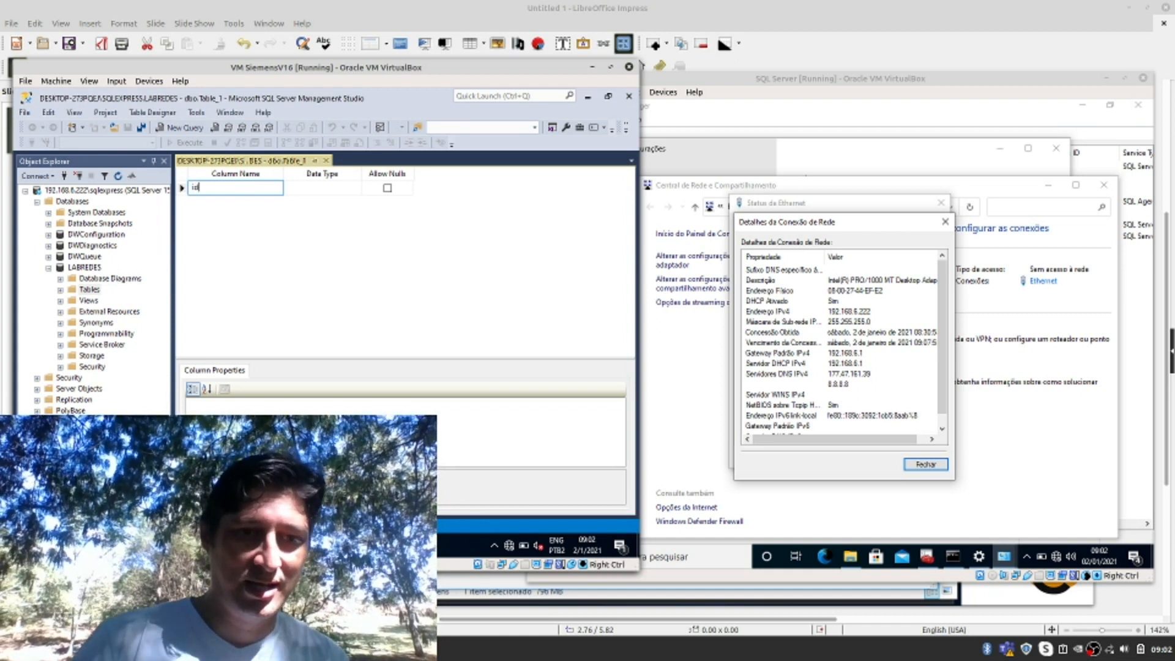
pyautogui.write('d_tab')
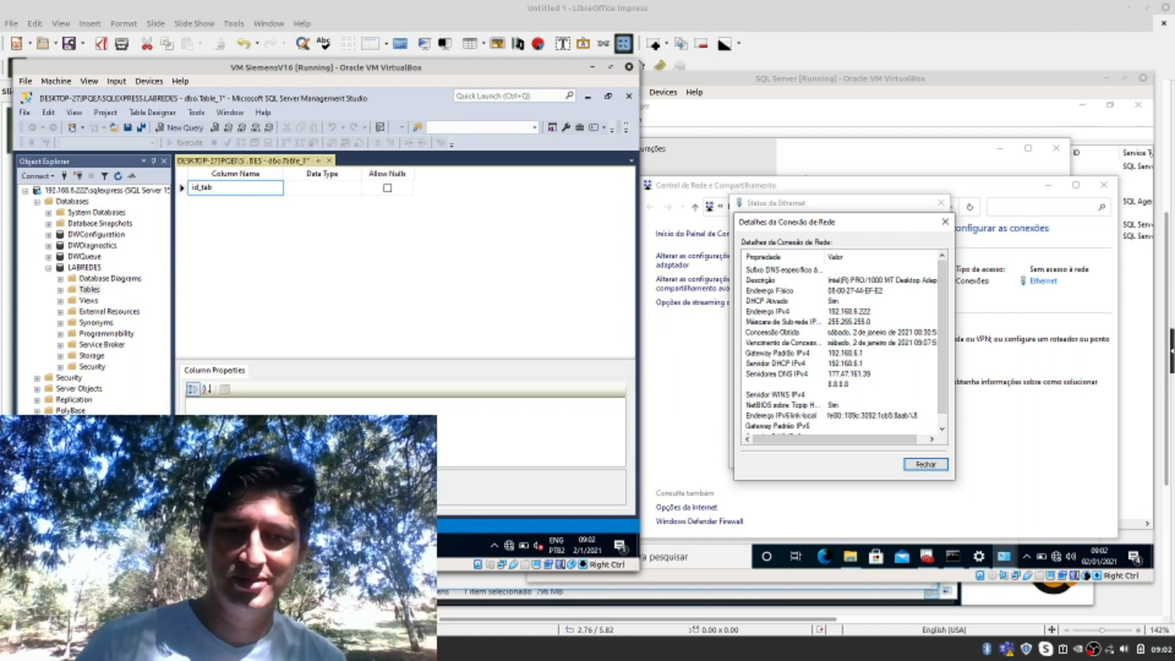
pyautogui.press('Return')
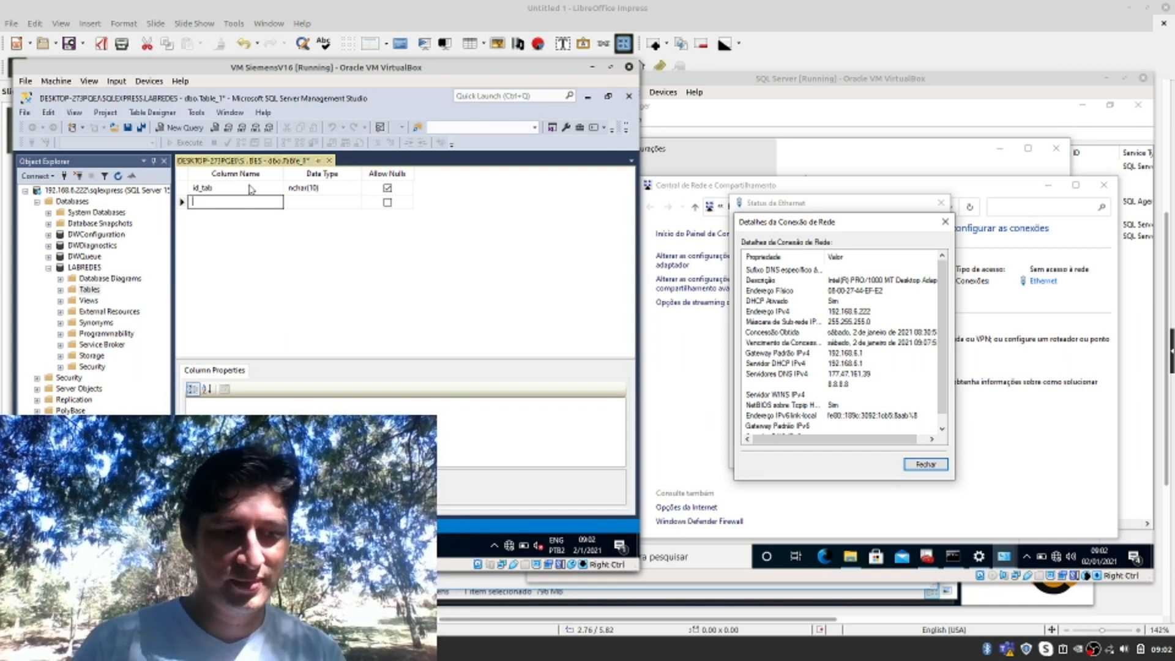
pyautogui.write('novoano')
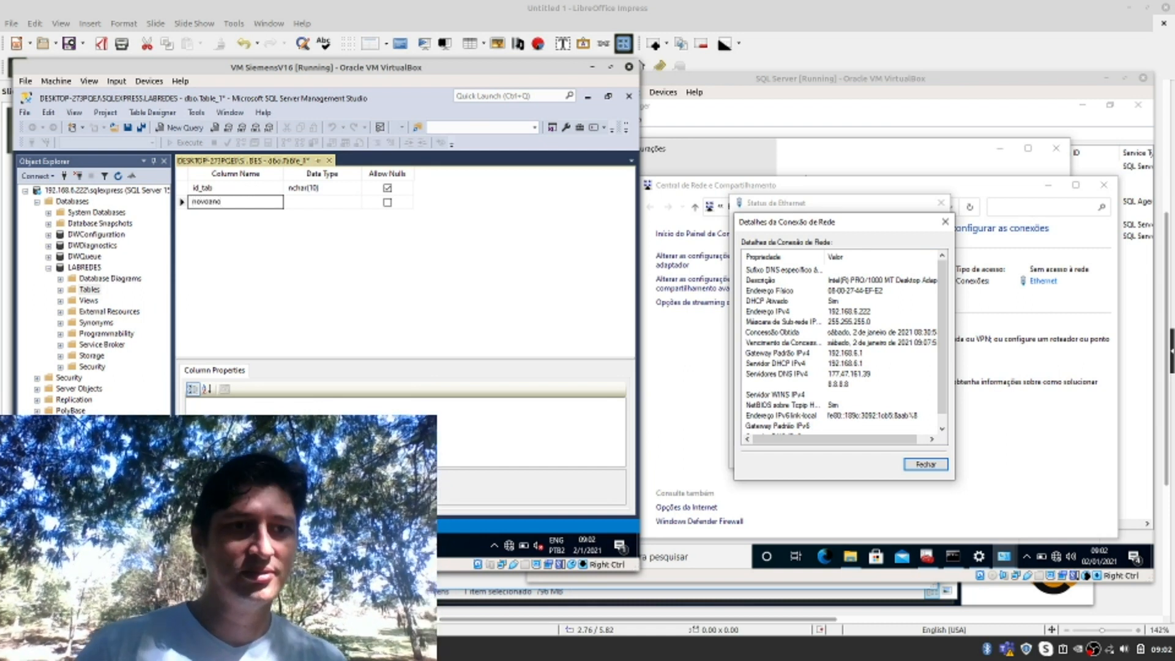
# Save the new table under the name FELIZ2021
pyautogui.click(128, 128)
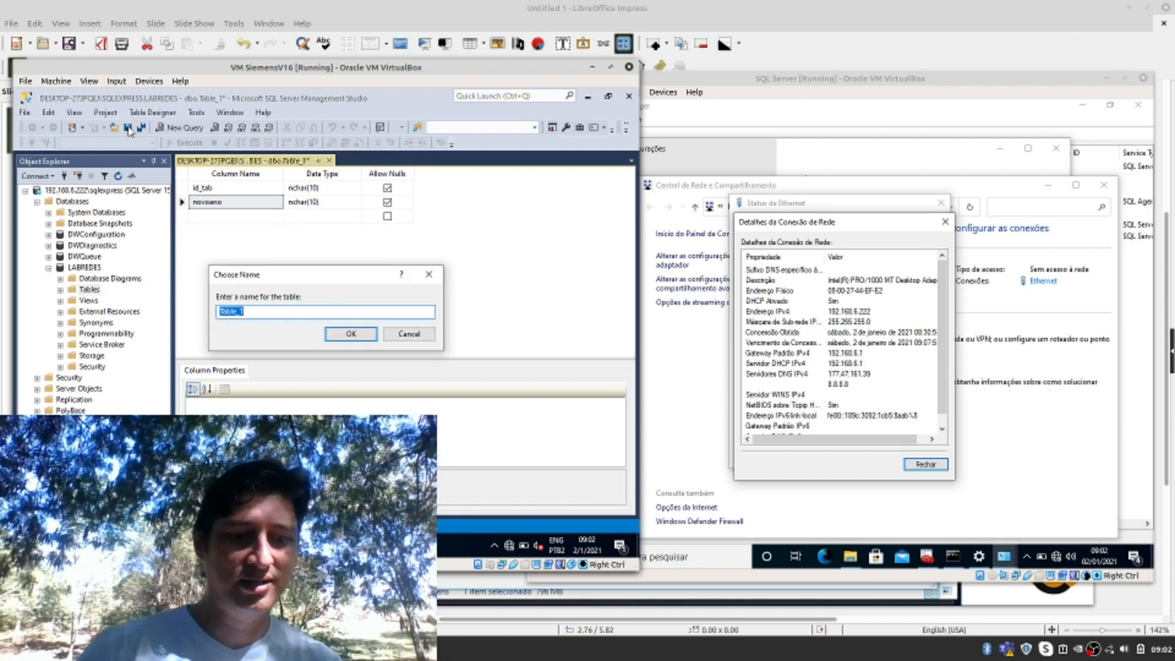
pyautogui.write('F')
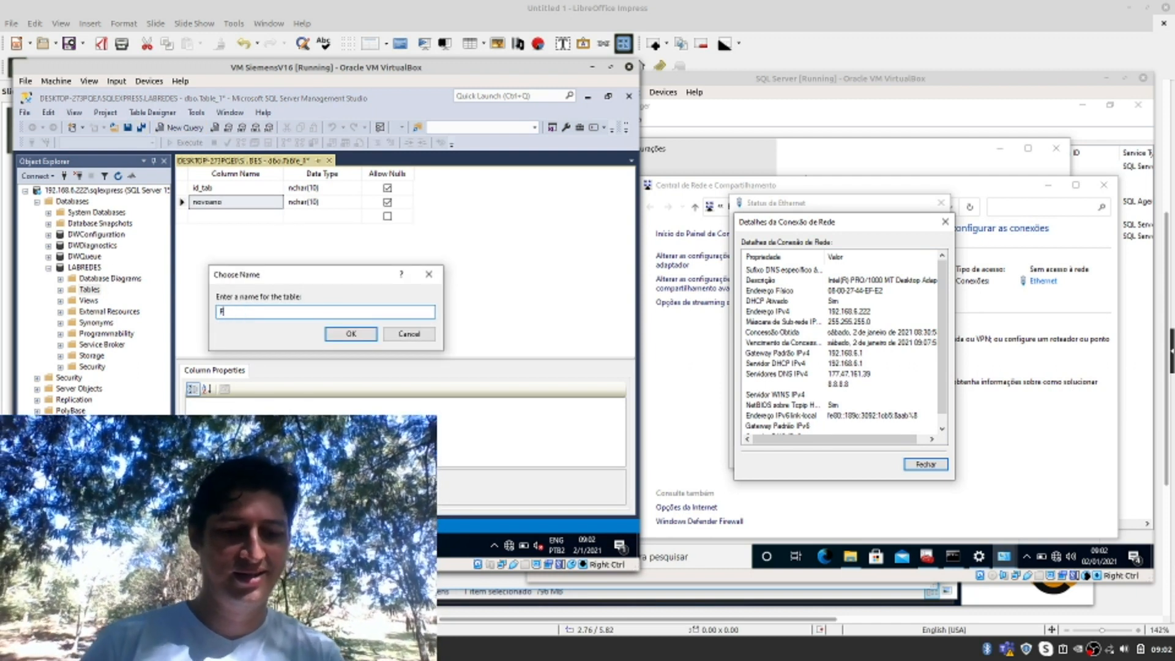
pyautogui.write('202')
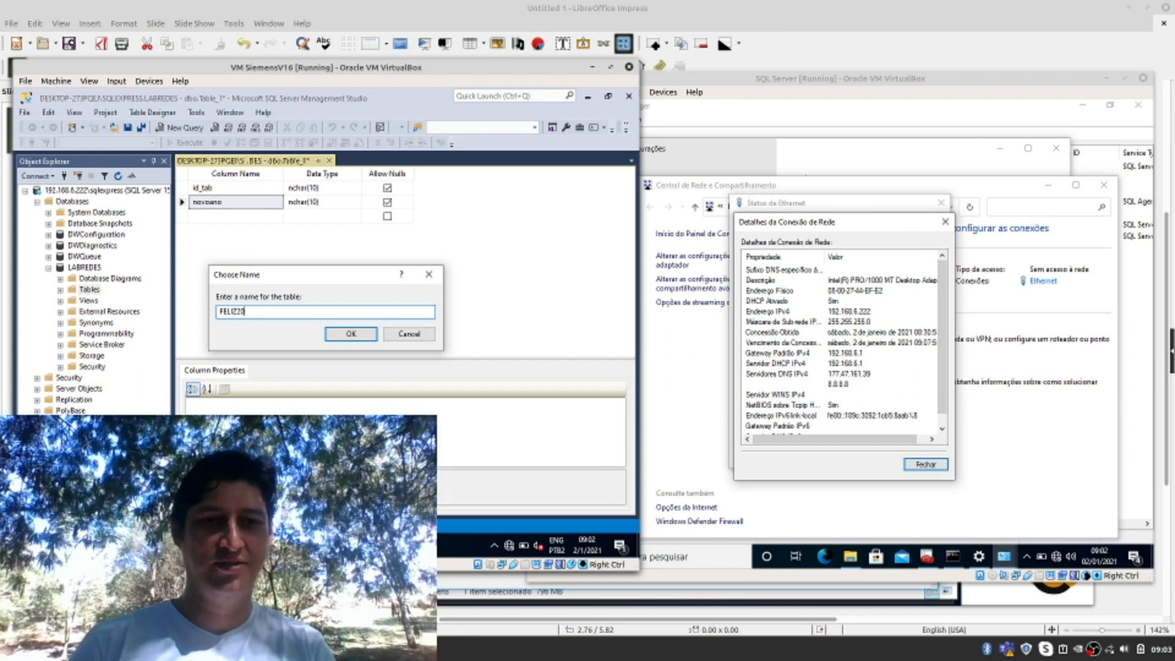
pyautogui.write('1')
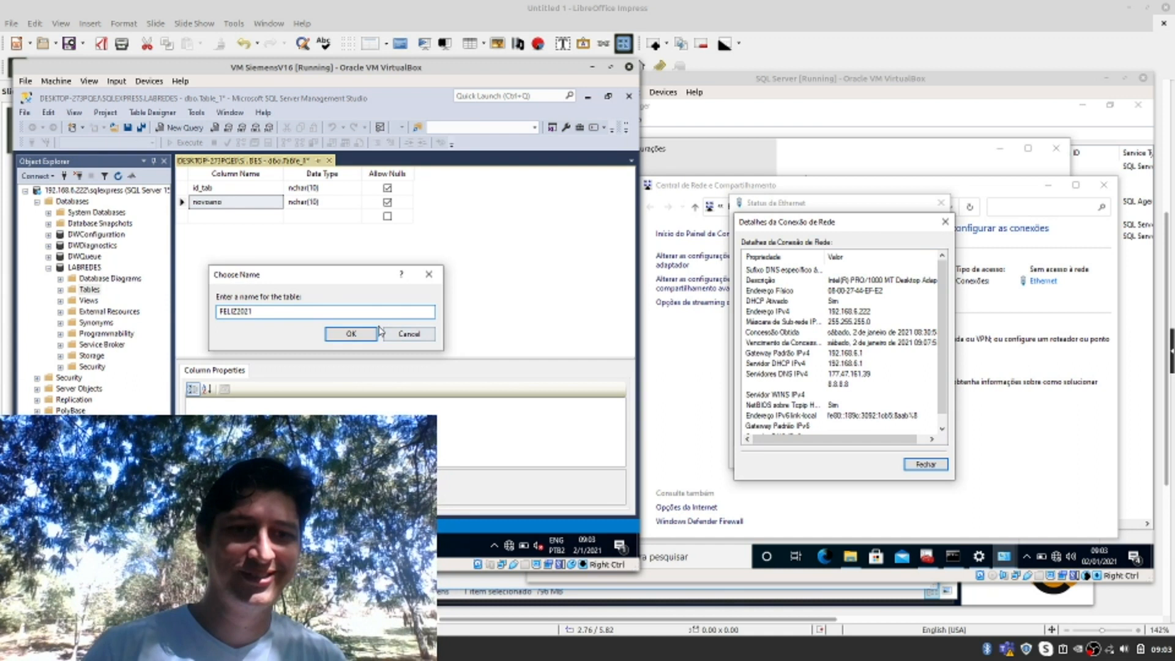
pyautogui.click(361, 334)
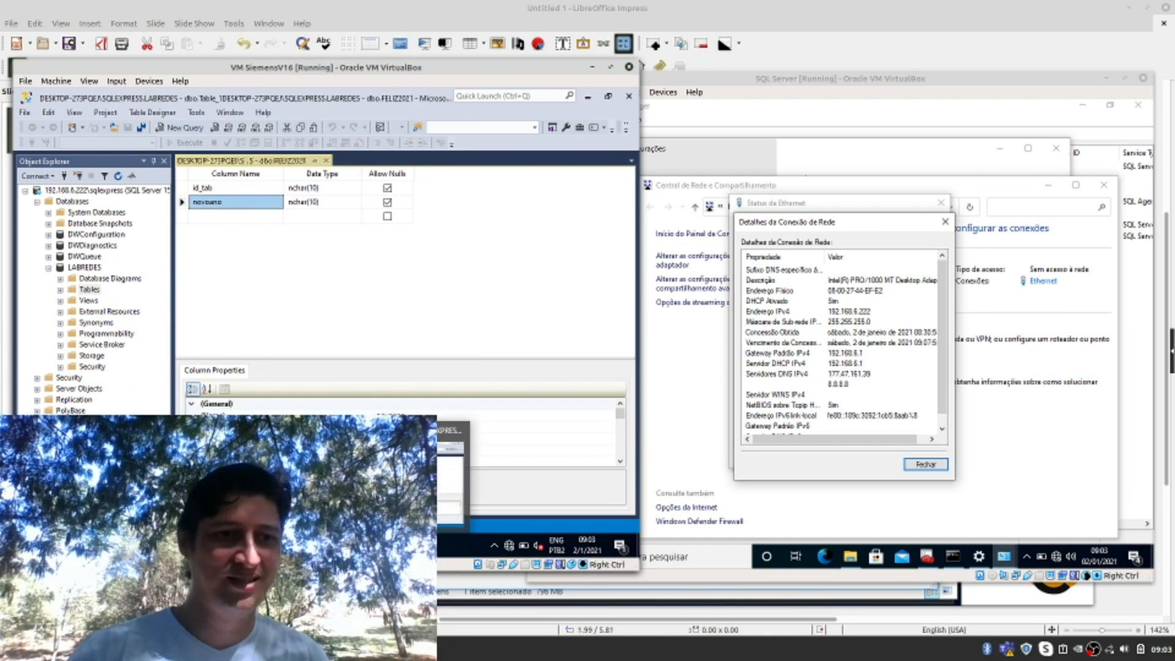
# Refresh the Tables folder of the LABREDES database and expand it
pyautogui.click(87, 295)
pyautogui.rightClick(88, 298)
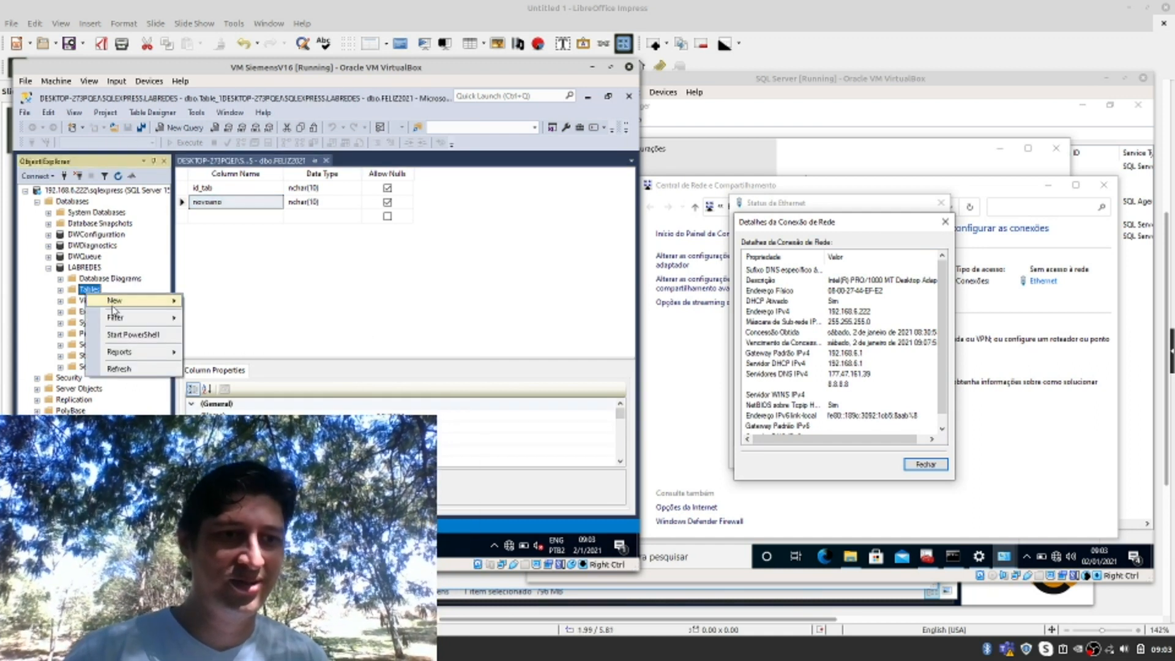
pyautogui.moveTo(123, 316)
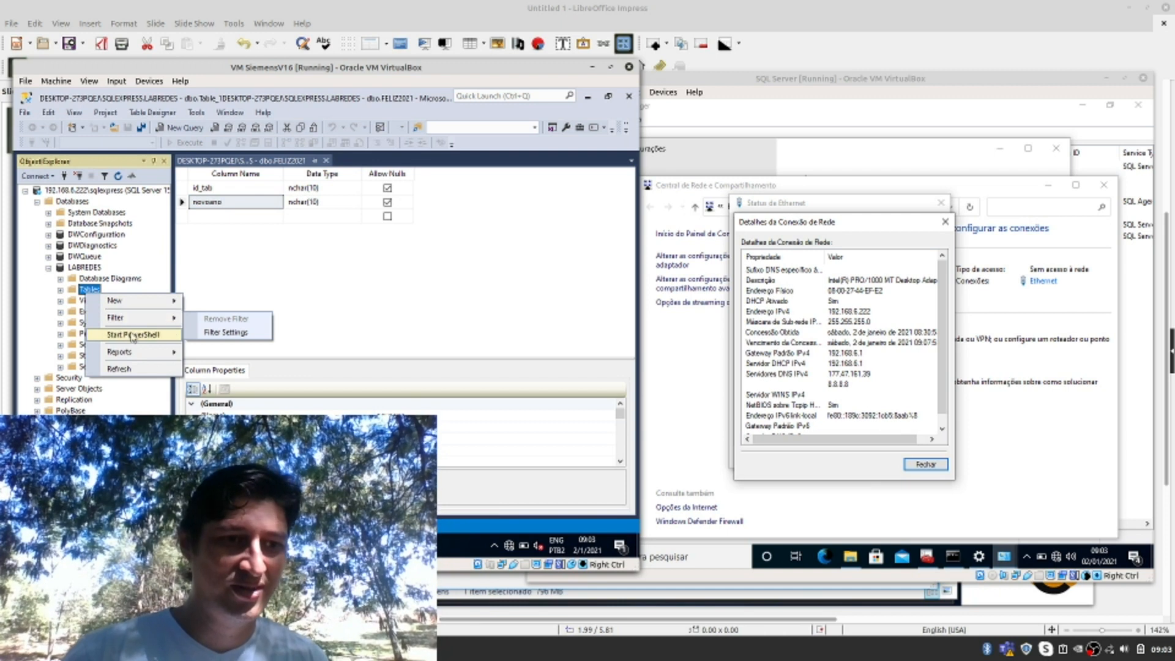
pyautogui.click(137, 370)
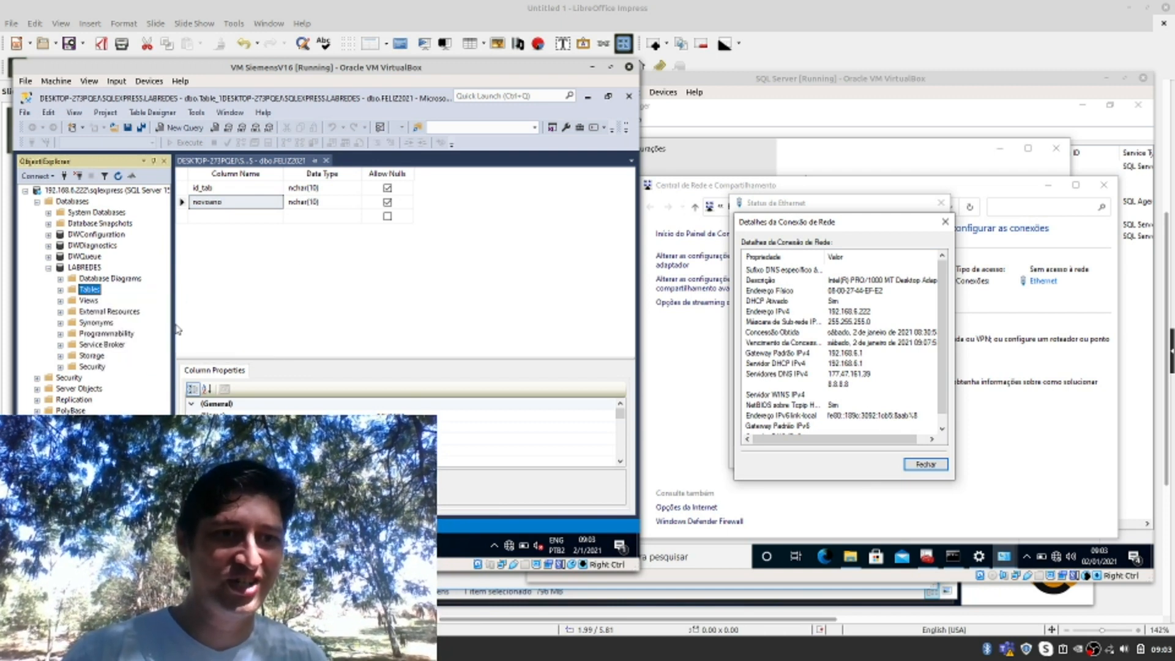
pyautogui.click(61, 290)
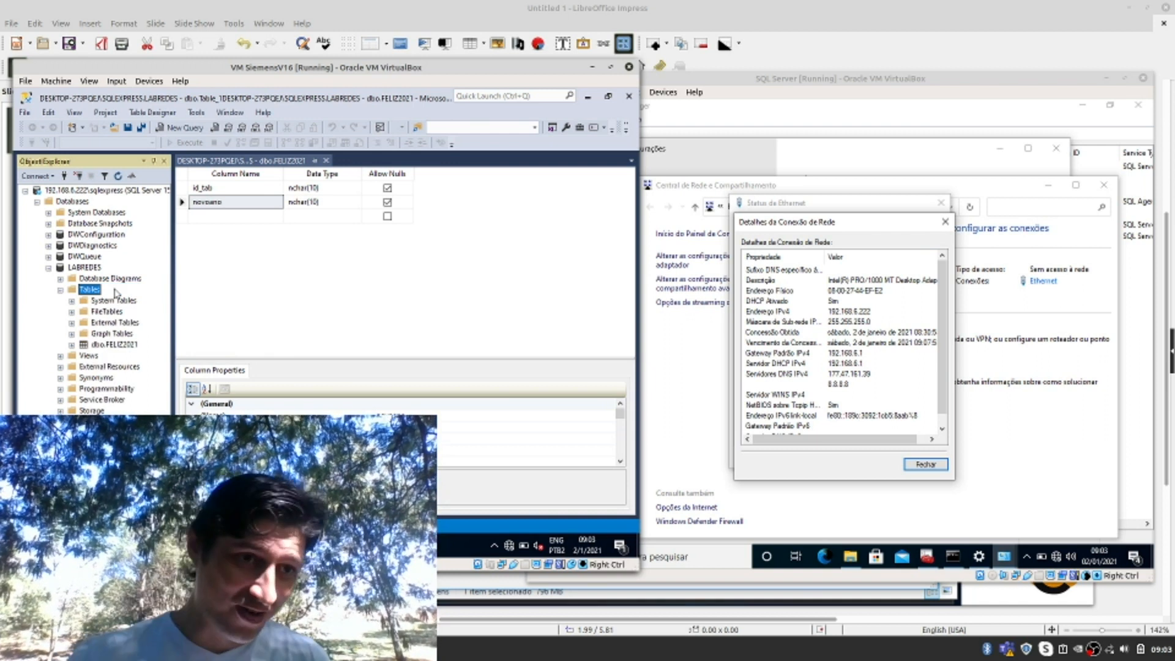
# Query the top 1000 rows of the dbo.FELIZ2021 table
pyautogui.click(114, 345)
pyautogui.rightClick(93, 289)
pyautogui.moveTo(145, 299)
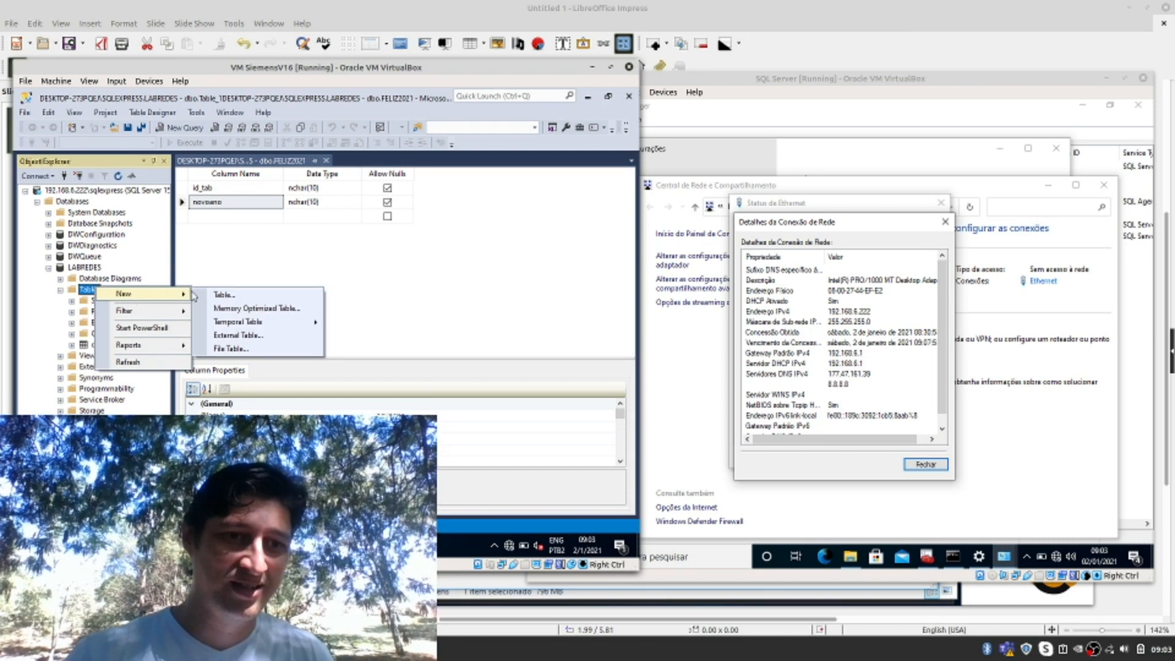
pyautogui.click(84, 346)
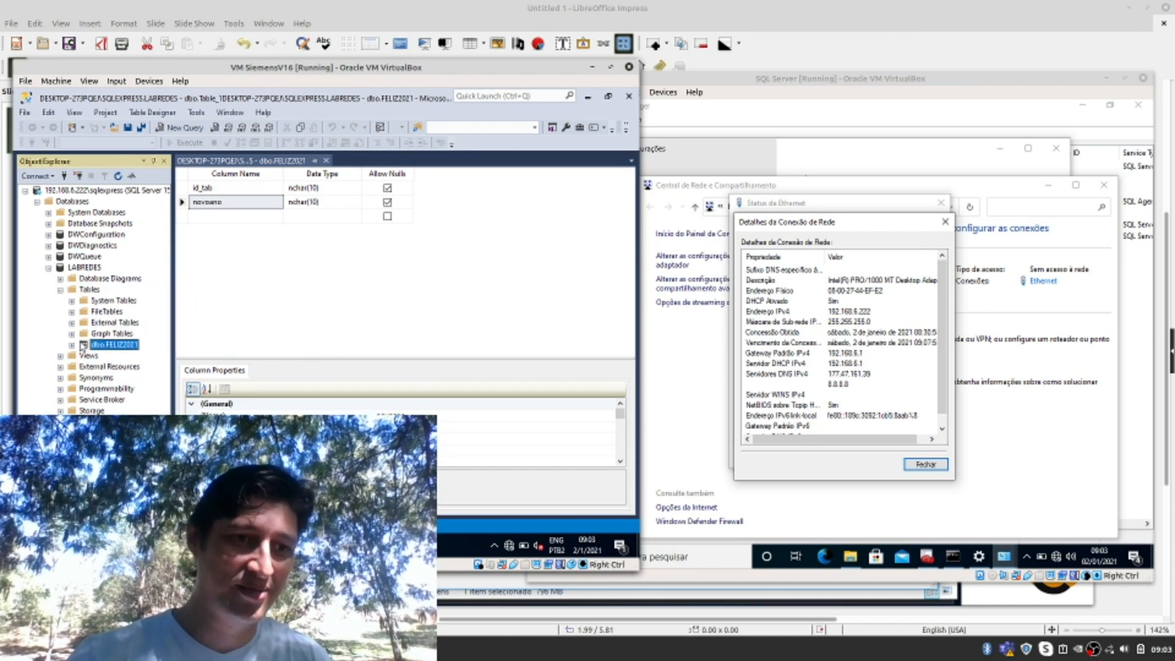
pyautogui.rightClick(83, 346)
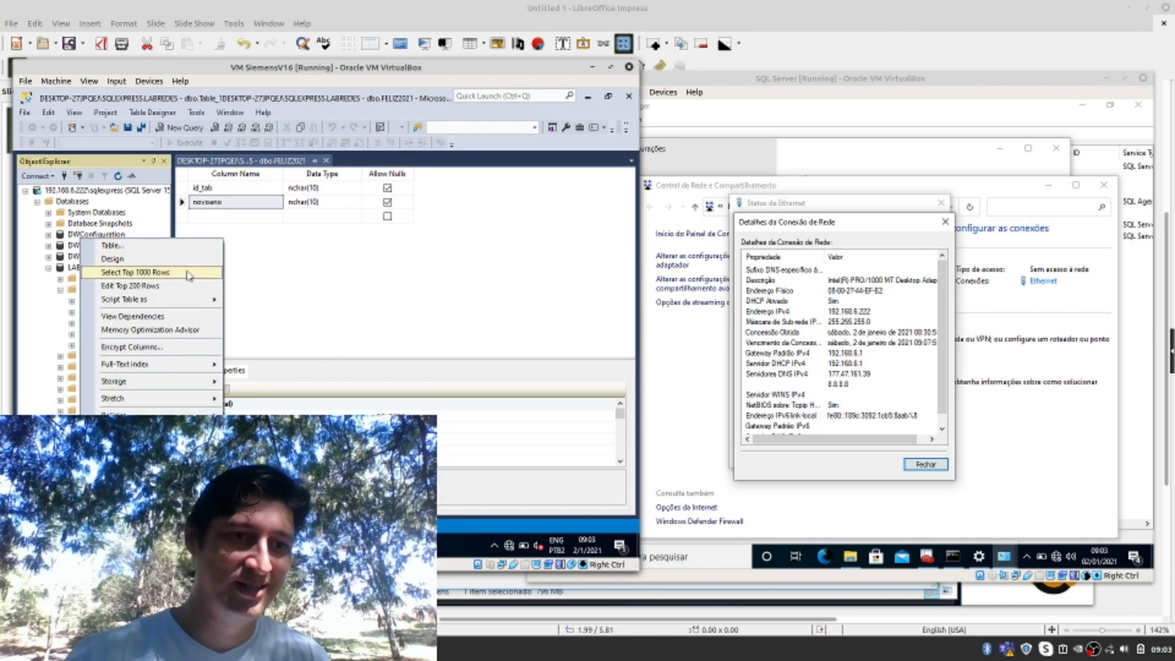
pyautogui.click(189, 272)
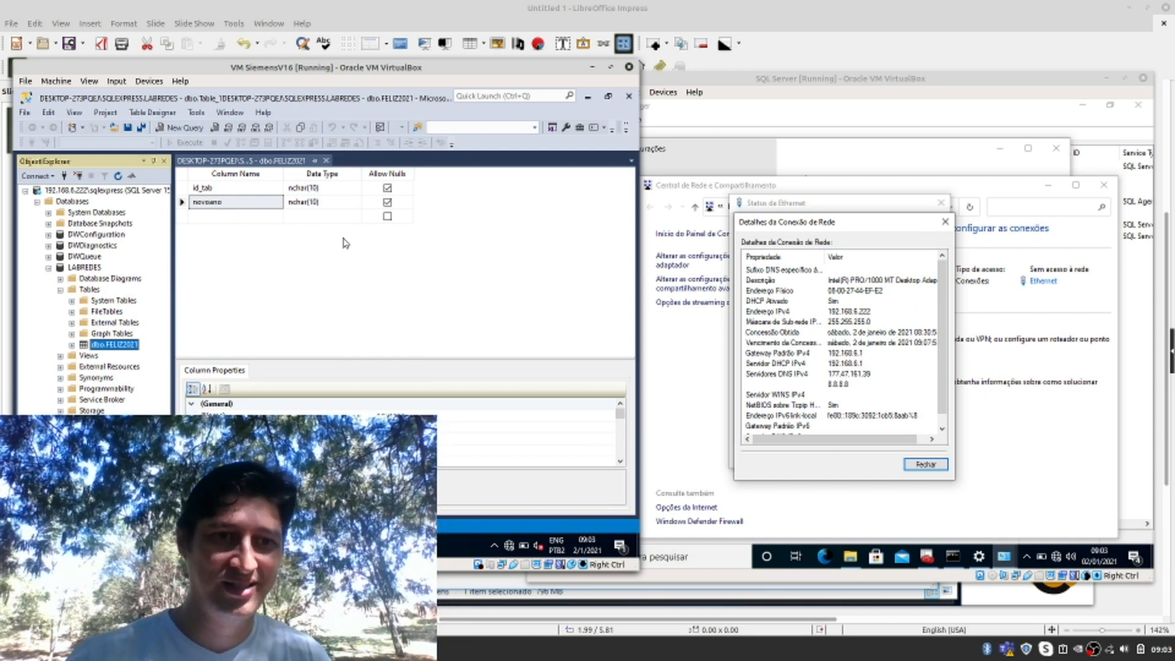